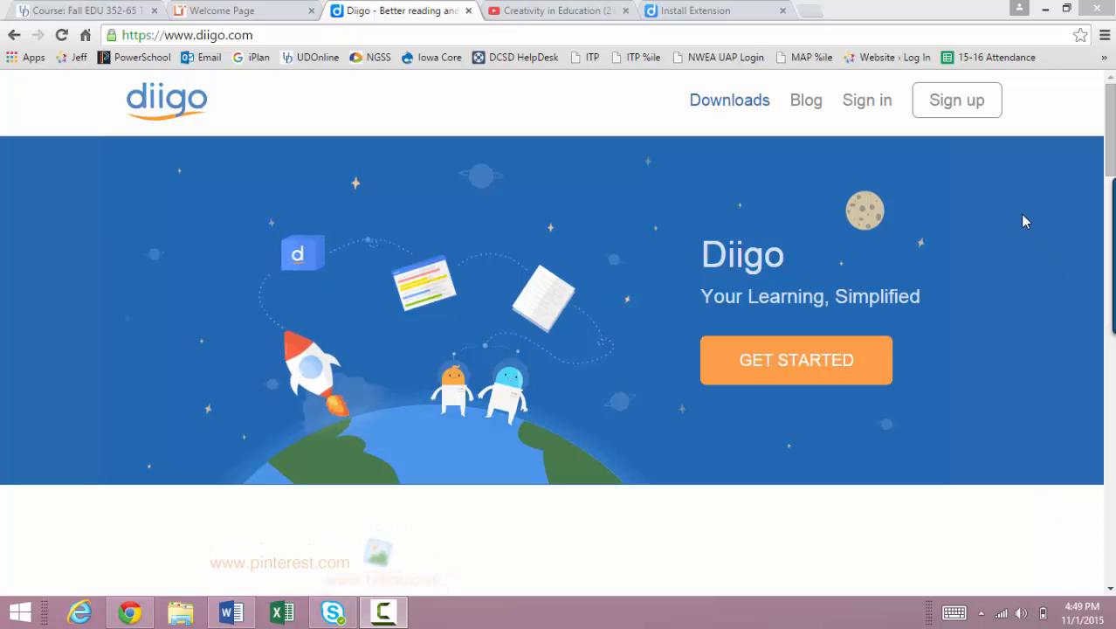
- Go to the existing-account sign-in from the Diigo sign-up page and sign in with the username and account password
left_click(974, 118)
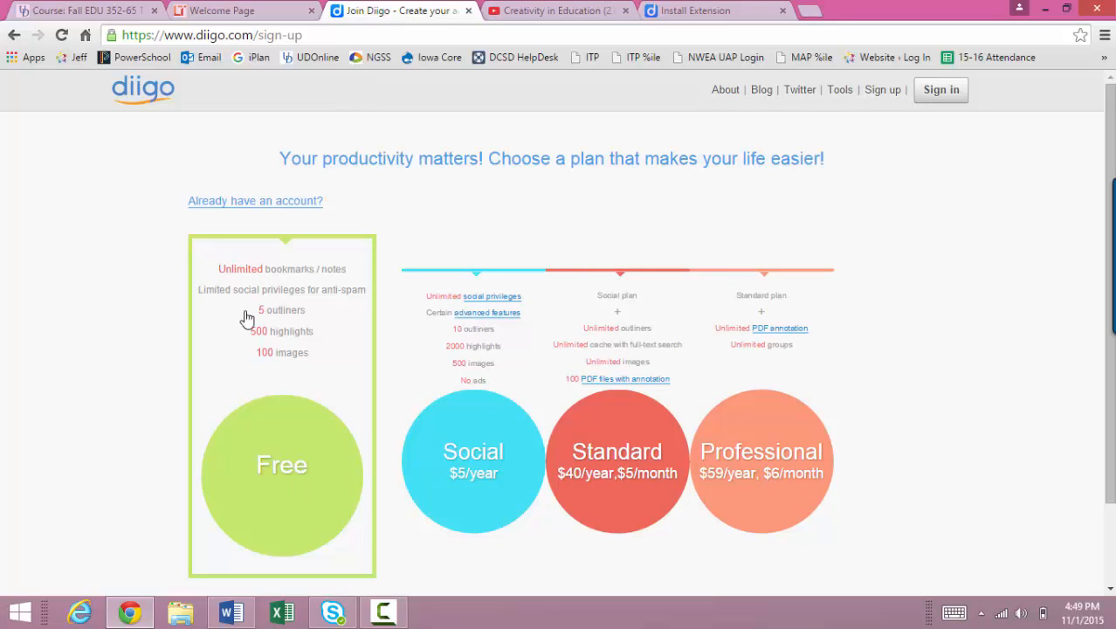
left_click(275, 208)
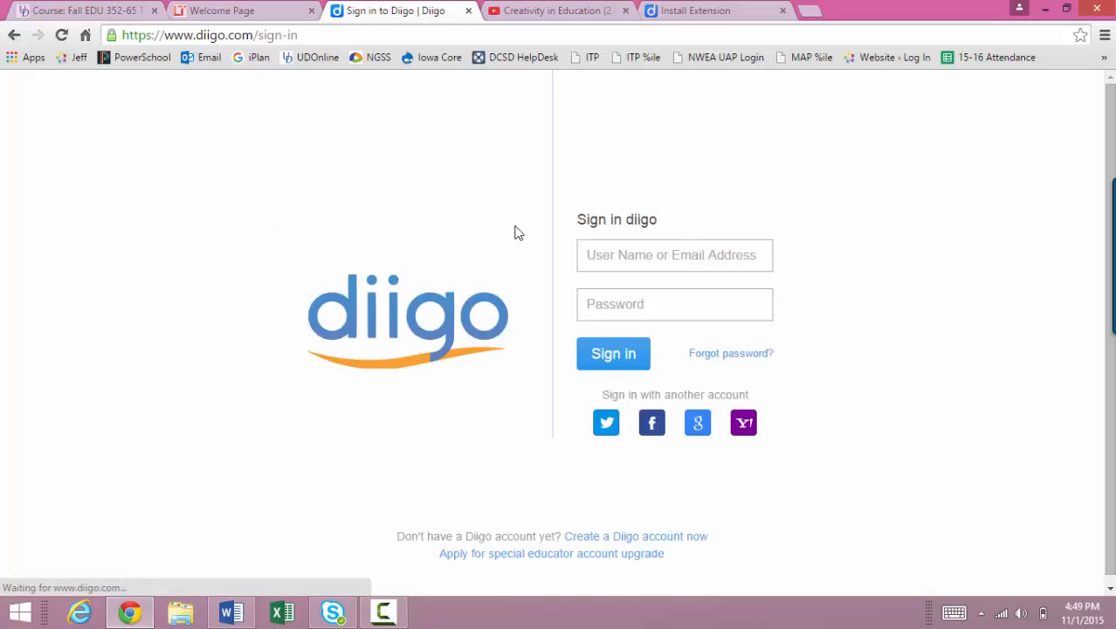
left_click(750, 267)
type("tjmsdbq")
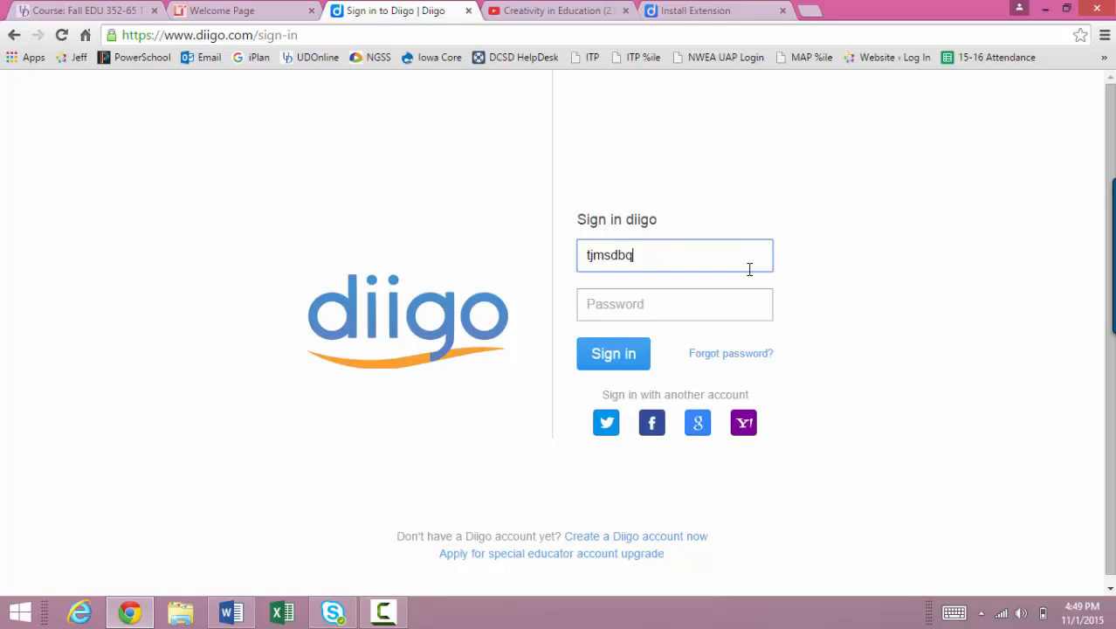
key("Tab")
type("••••••••")
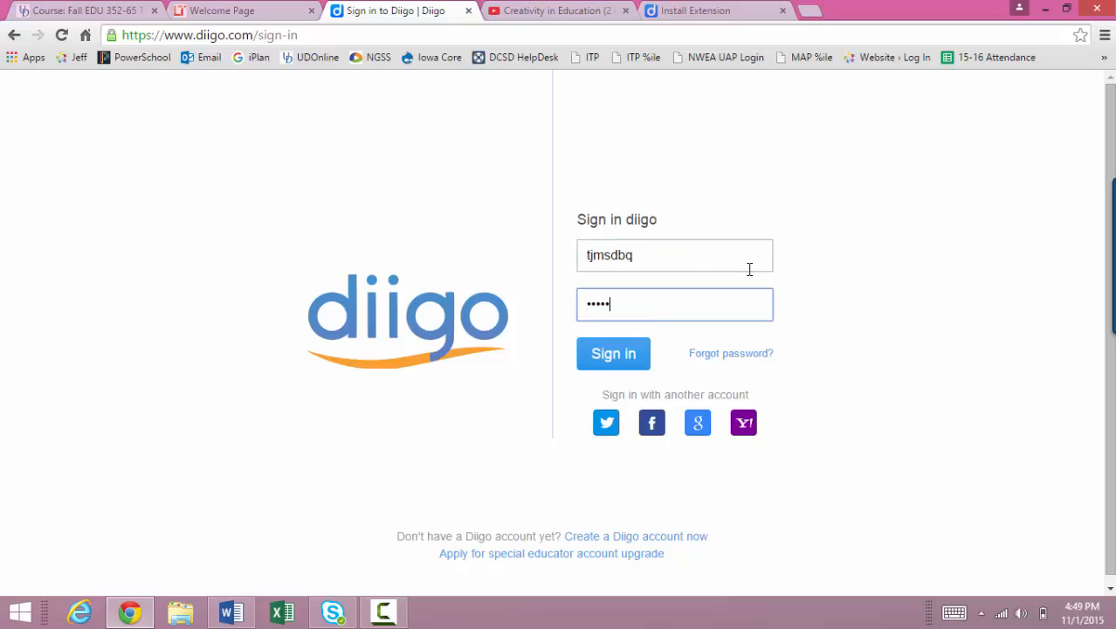
key("Return")
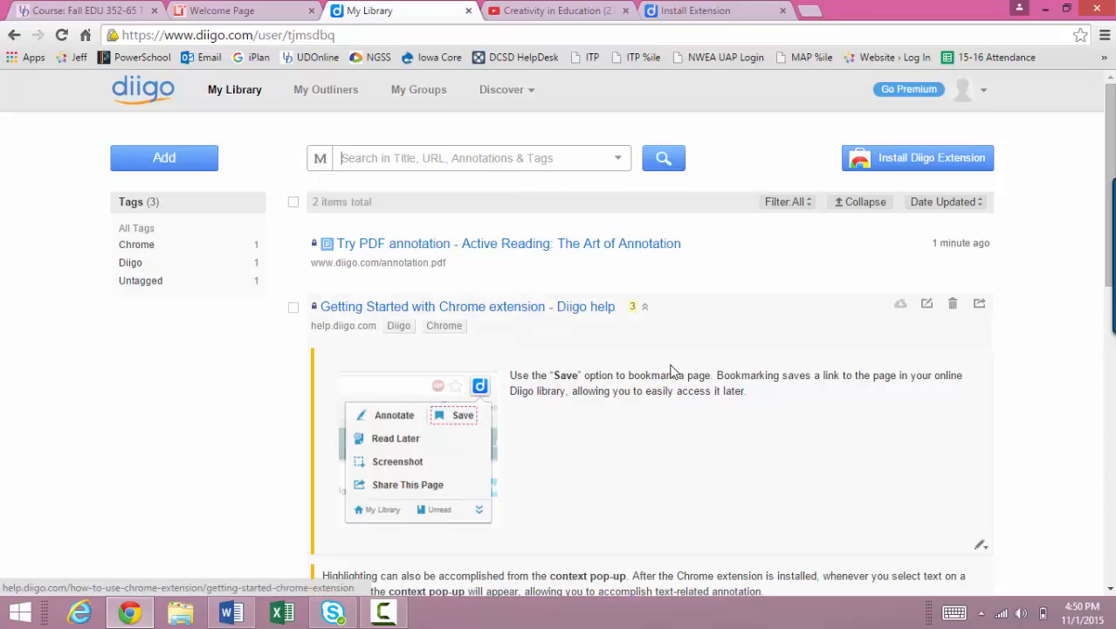
- Open My Groups and search the Diigo groups for "UD EDU 352"
scroll(673, 371, "down", 1)
scroll(673, 371, "up", 1)
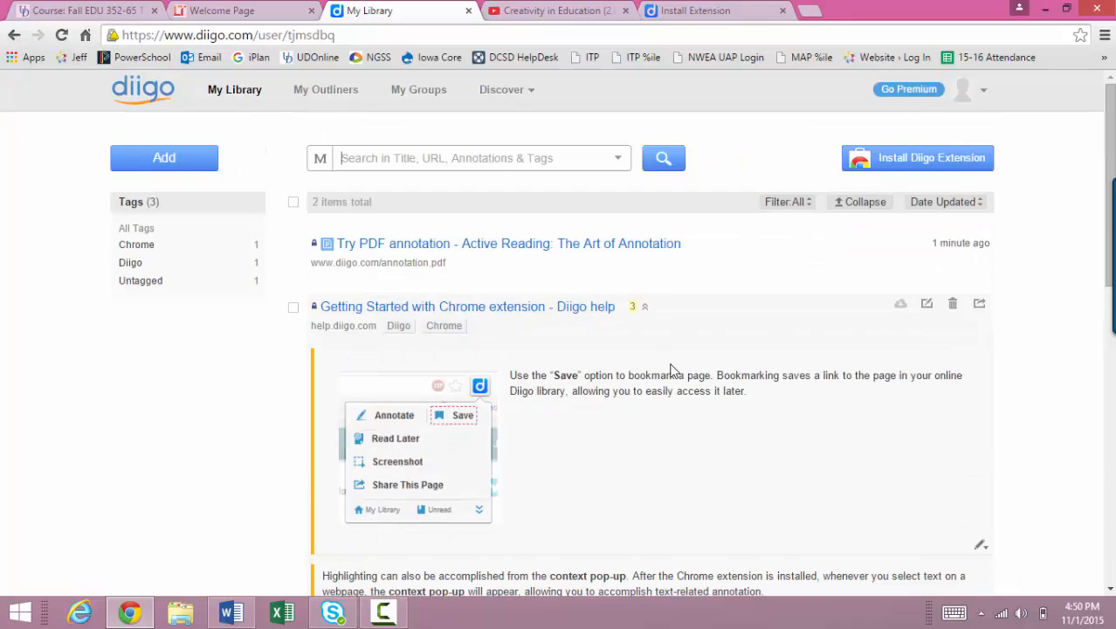
left_click(399, 93)
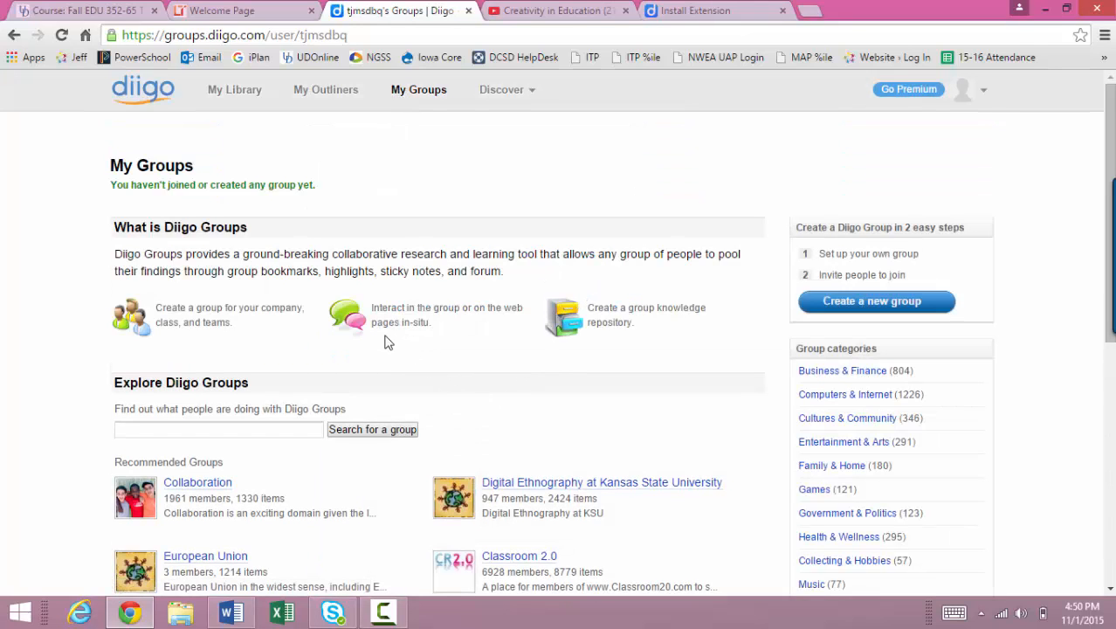
scroll(592, 392, "down", 1)
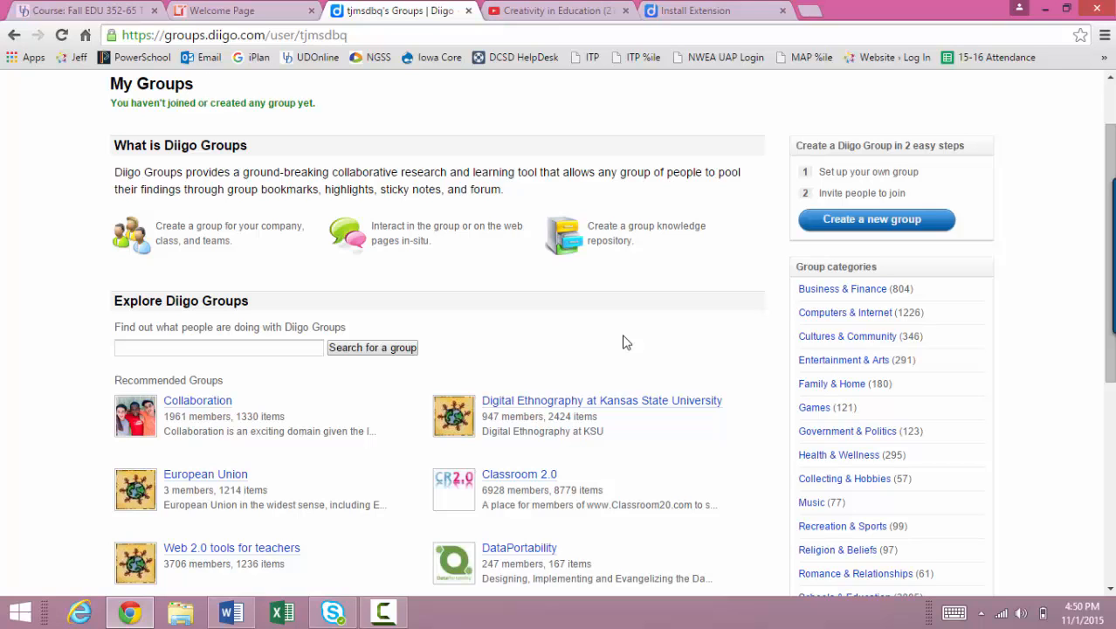
scroll(681, 345, "down", 2)
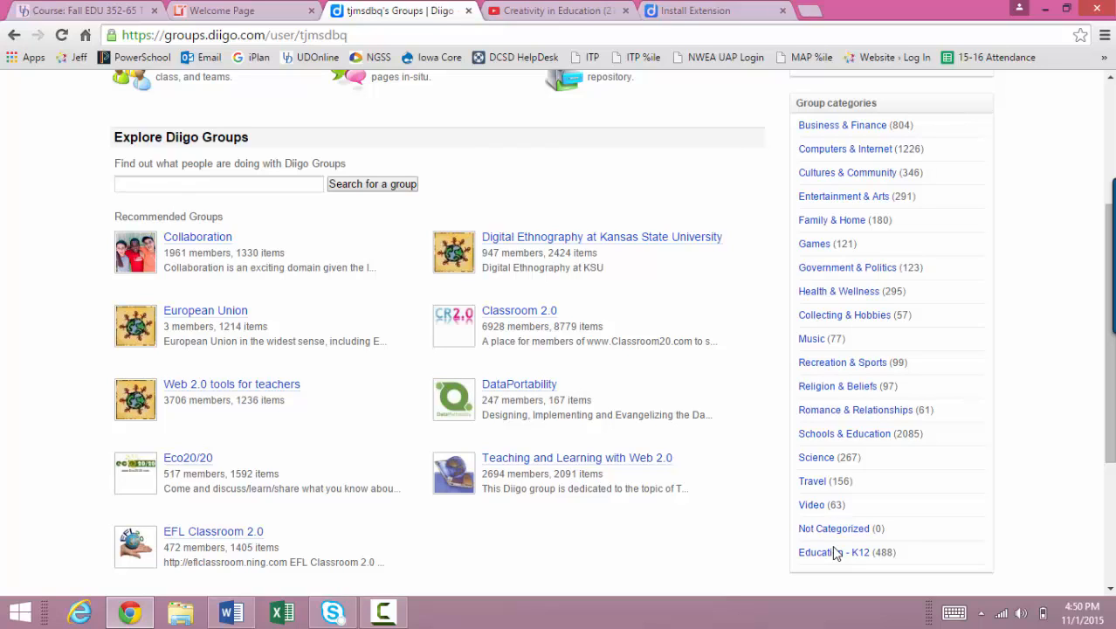
left_click(259, 184)
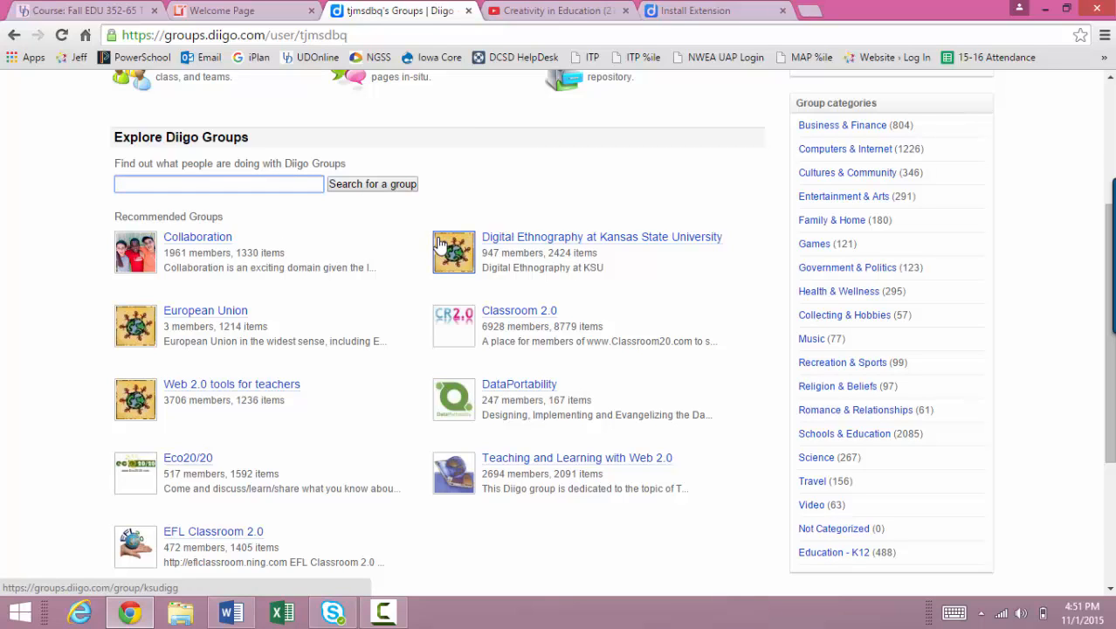
type("UD EDU 352")
key("Return")
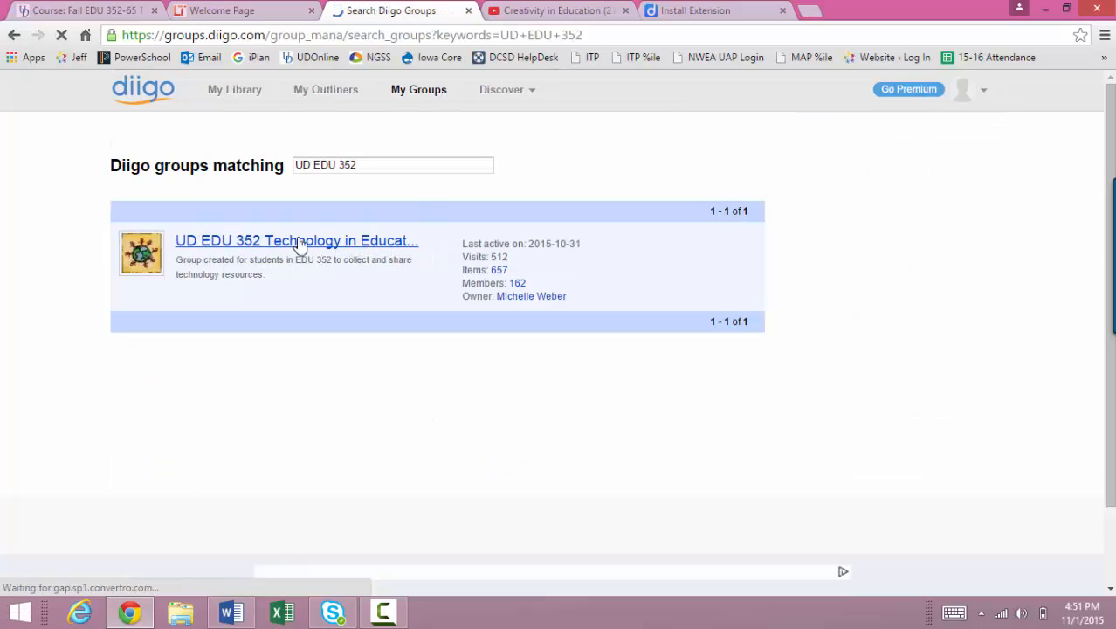
- Open the UD EDU 352 Technology in Education group and submit a join request with the Daily email subscription
left_click(208, 245)
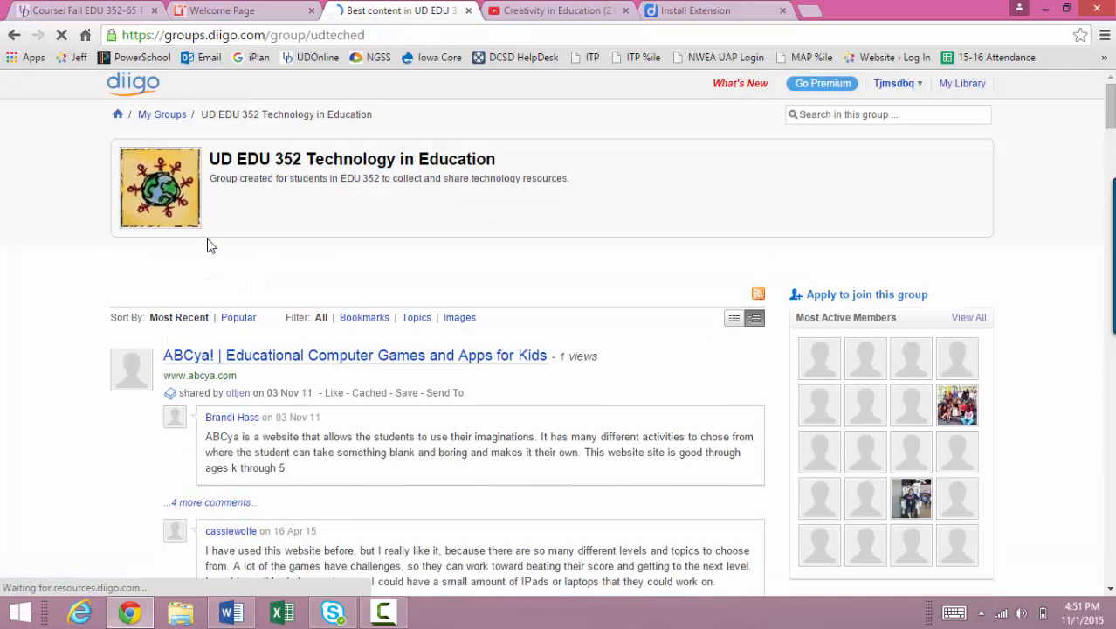
left_click(874, 298)
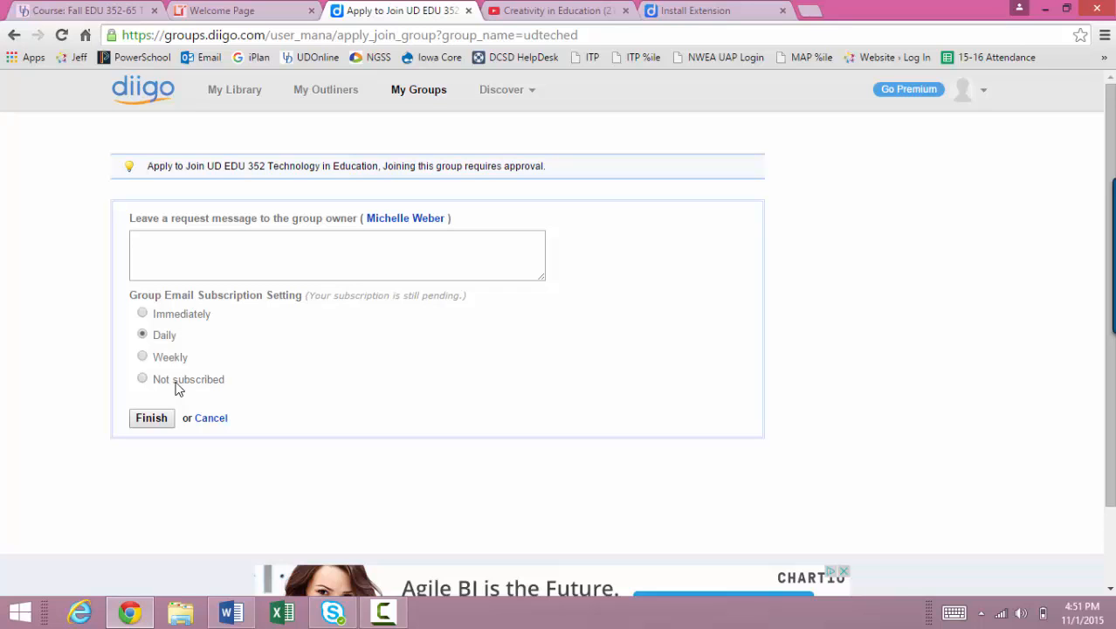
left_click(157, 419)
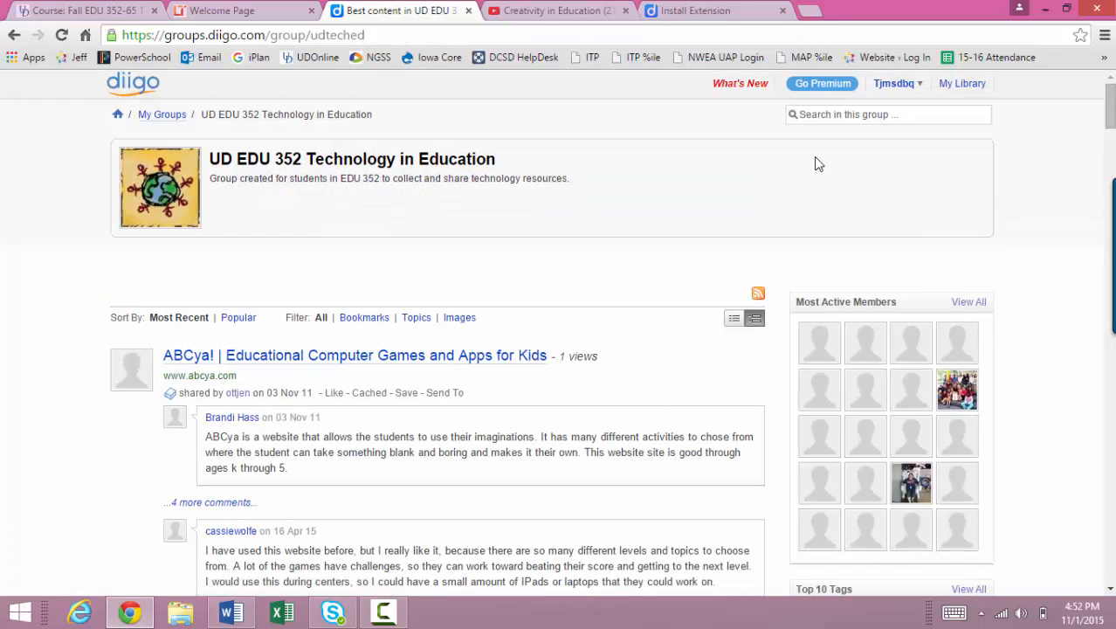
- Browse the group's shared bookmarks and comments, and return to My Library
scroll(585, 465, "down", 6)
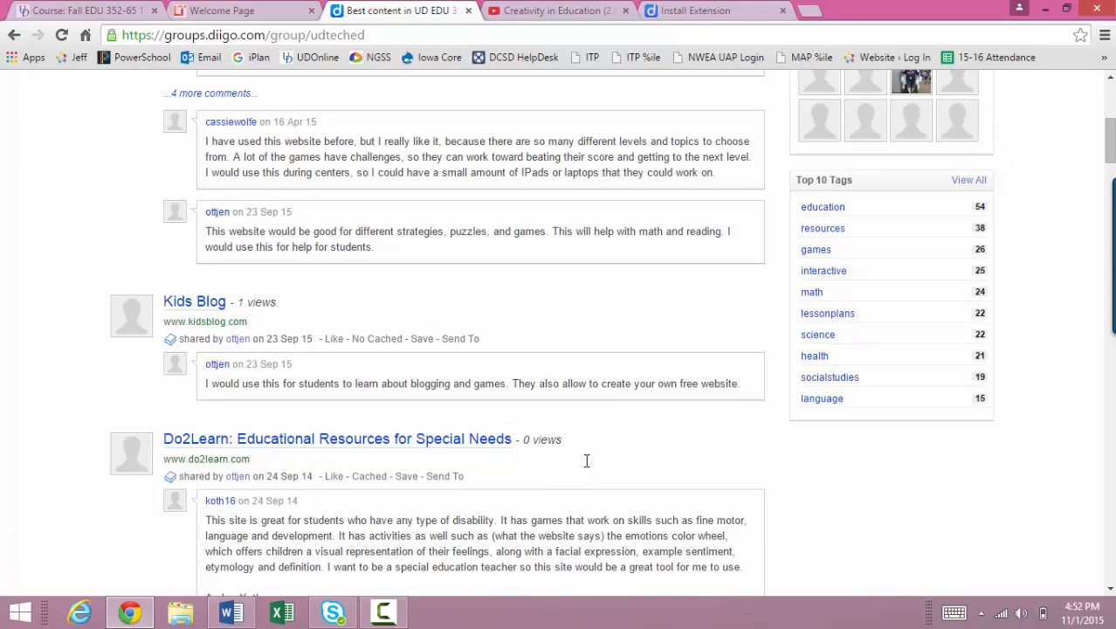
scroll(586, 463, "down", 3)
scroll(586, 463, "up", 6)
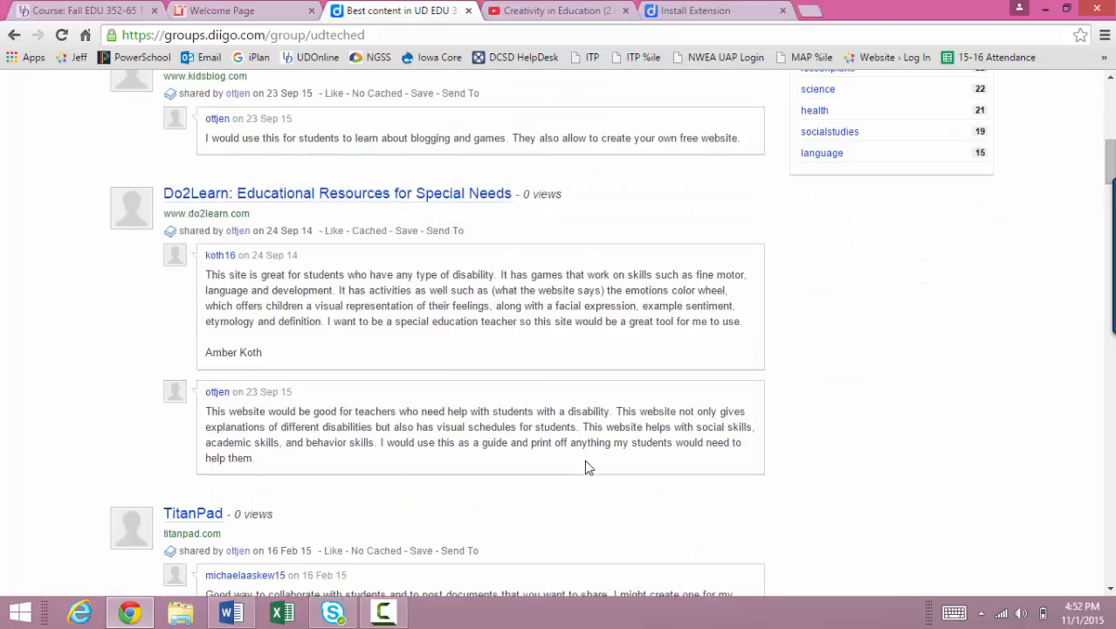
scroll(589, 467, "up", 4)
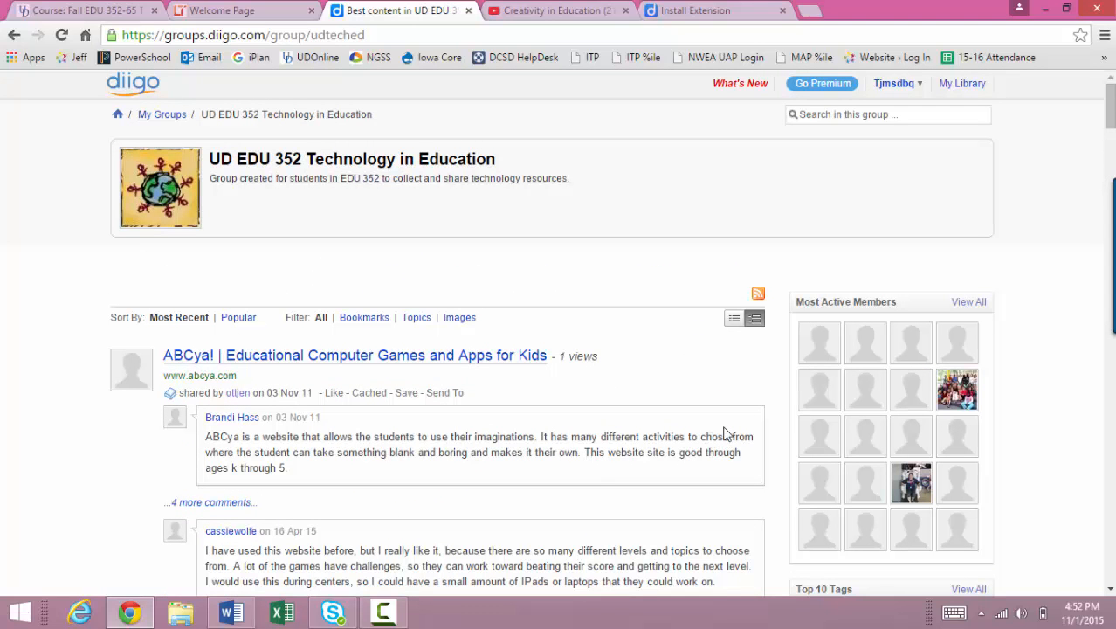
mouse_move(941, 82)
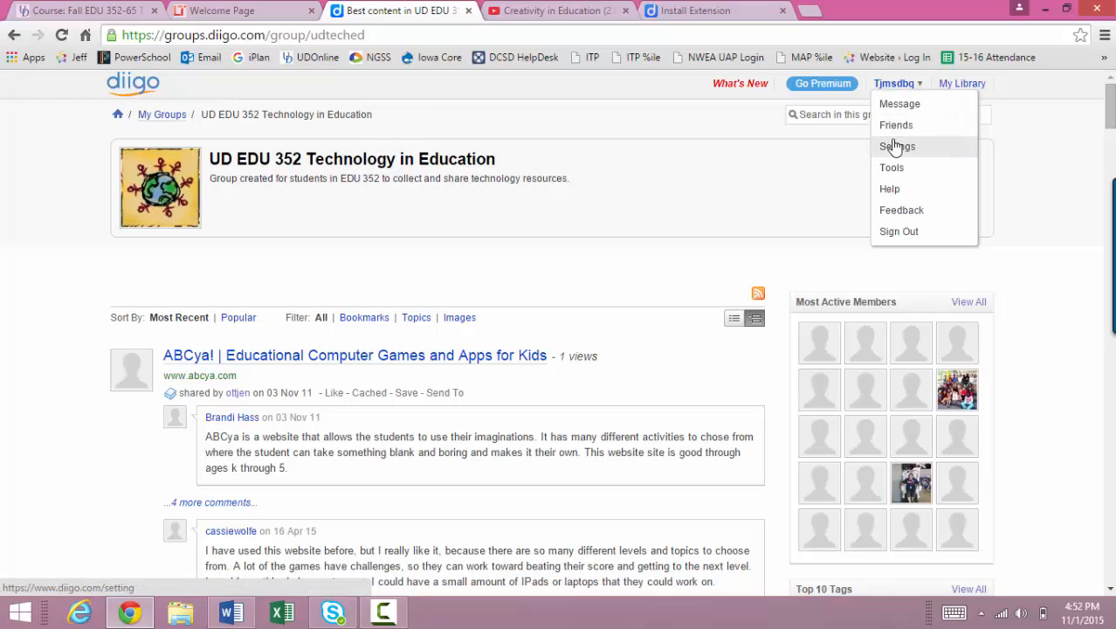
left_click(978, 85)
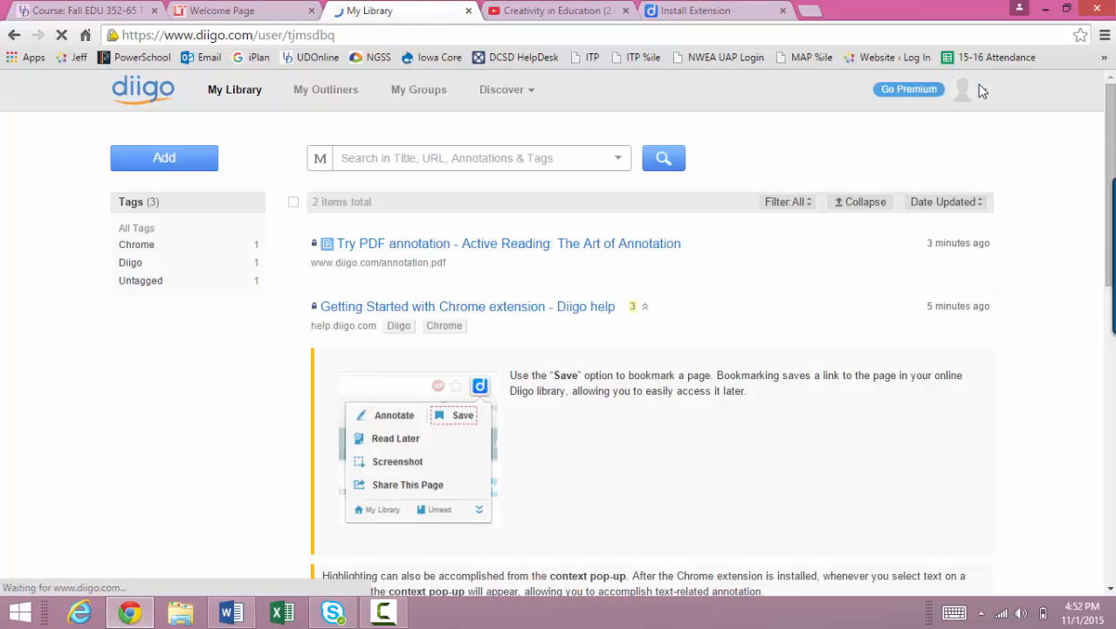
mouse_move(977, 83)
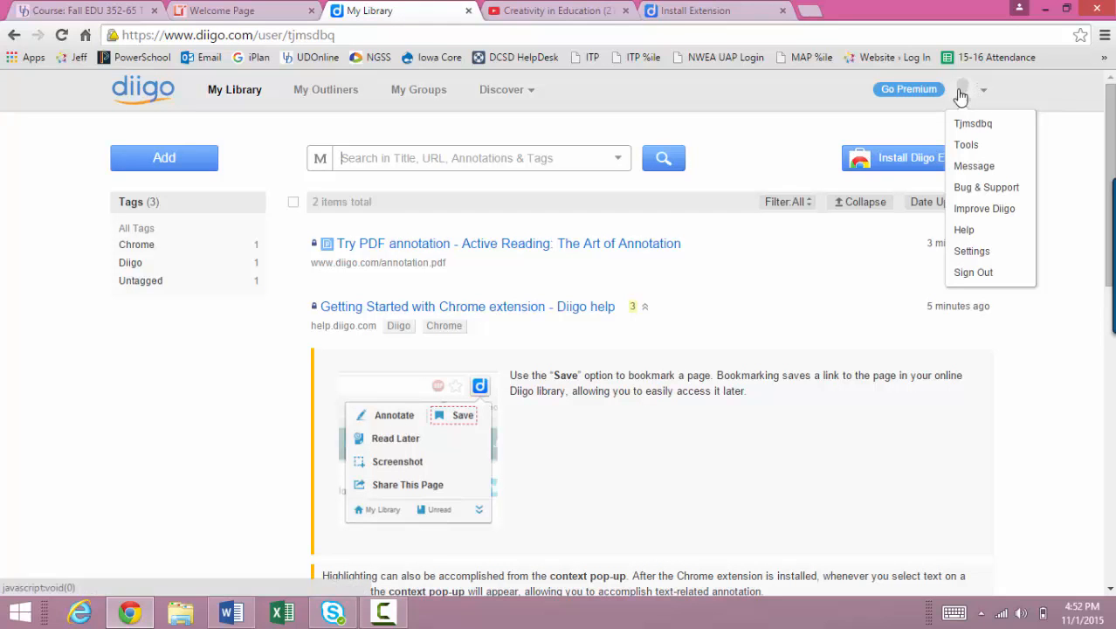
- Load udteacheredtech.weebly.com in place of the open YouTube video
left_click(559, 10)
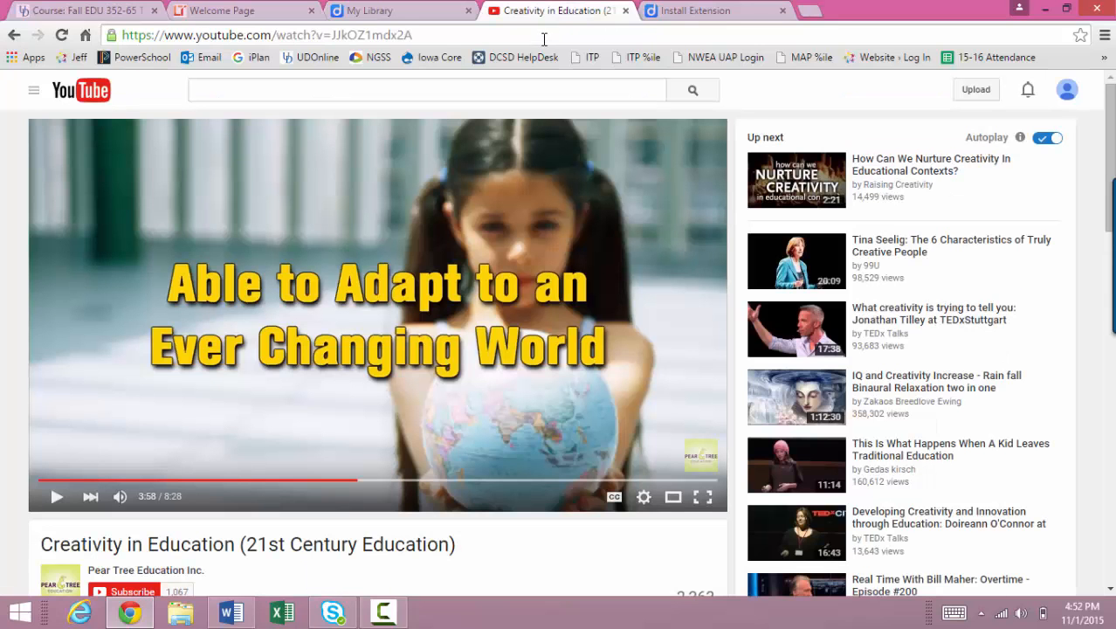
left_click(543, 36)
type("ud")
key("Return")
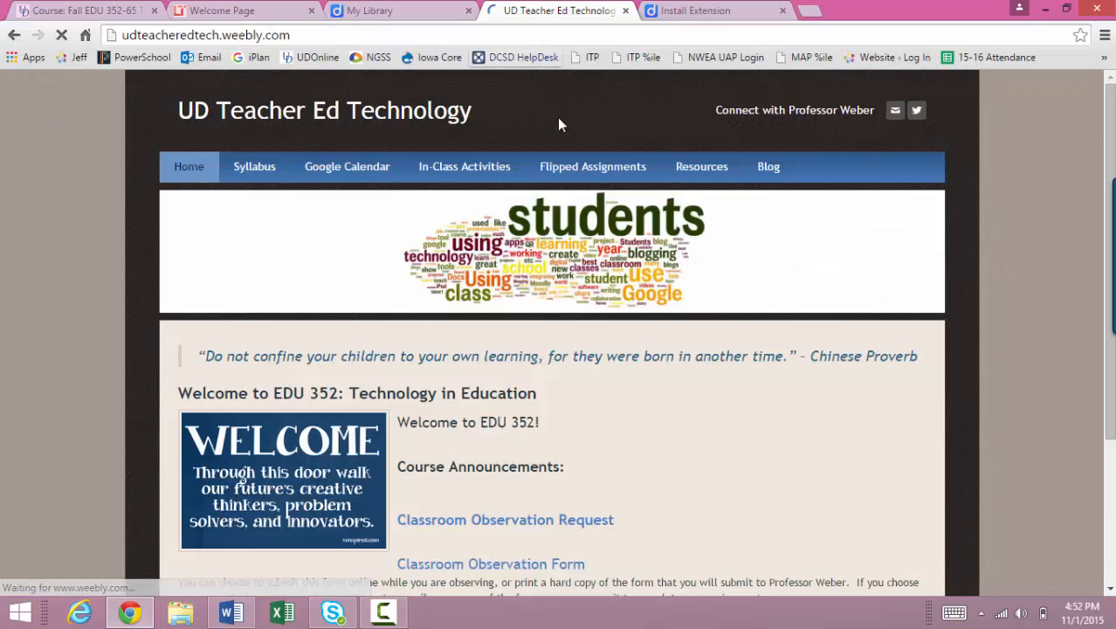
- Open the Diigo Website Collection page from the flipped assignments and read its joining instructions and required website categories
mouse_move(571, 171)
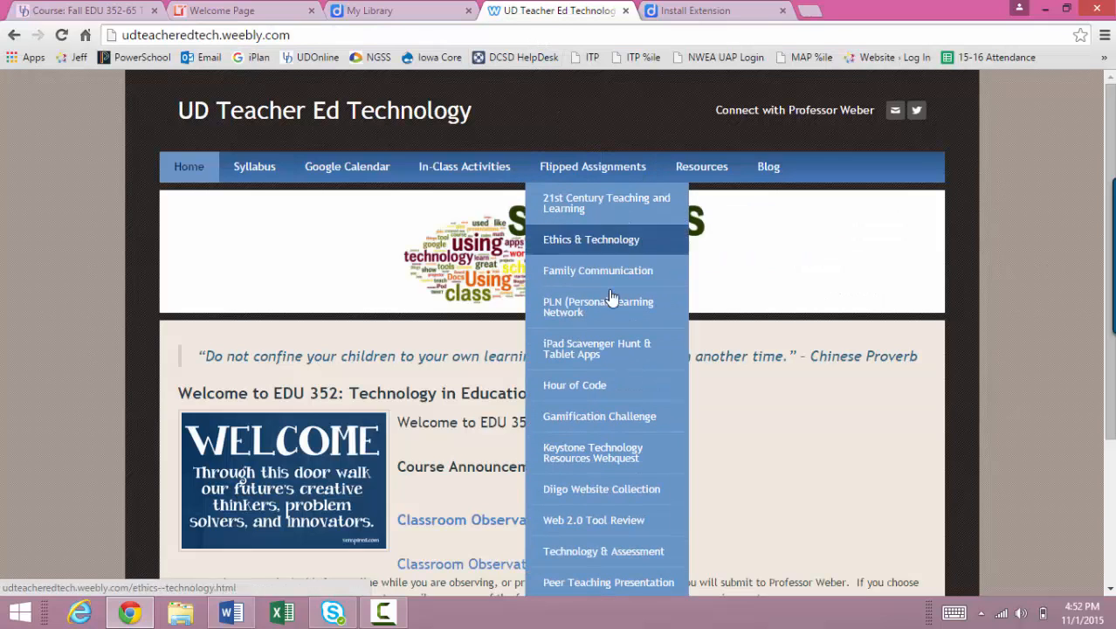
left_click(635, 489)
scroll(602, 421, "down", 7)
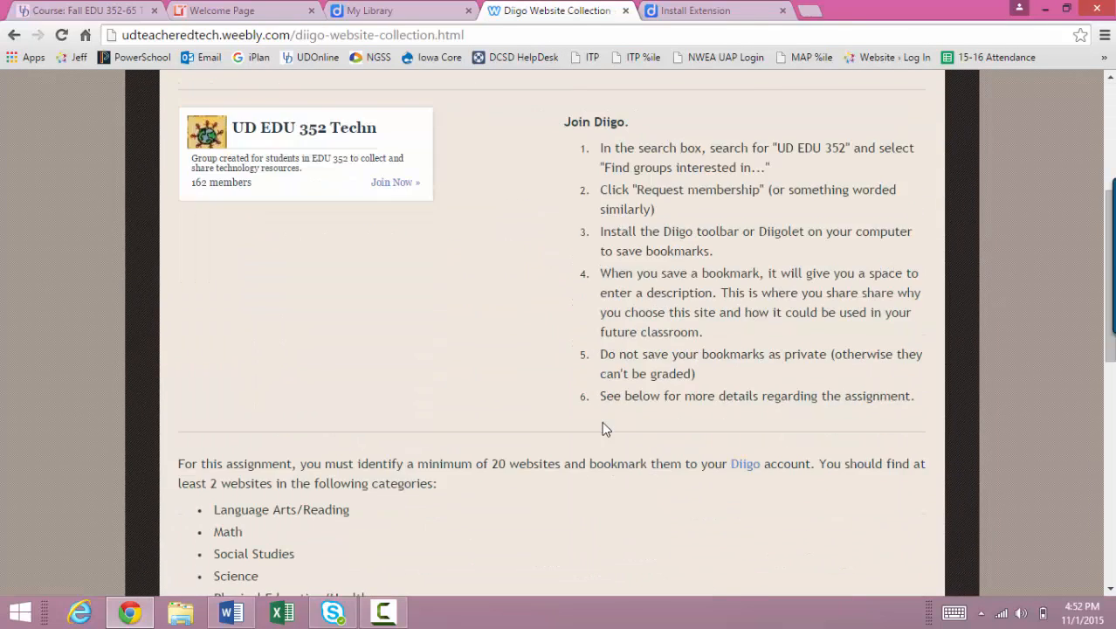
scroll(524, 374, "down", 1)
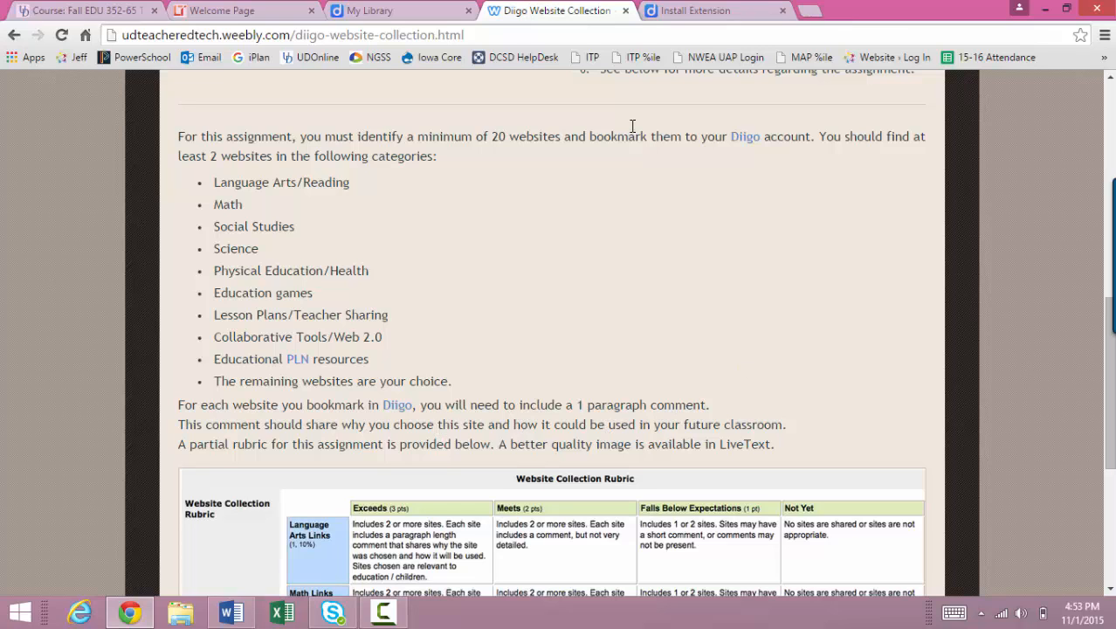
- In place of the Install Extension page, search the web for "inctrl" and open the InCtrl site at teachinctrl.org
left_click(371, 9)
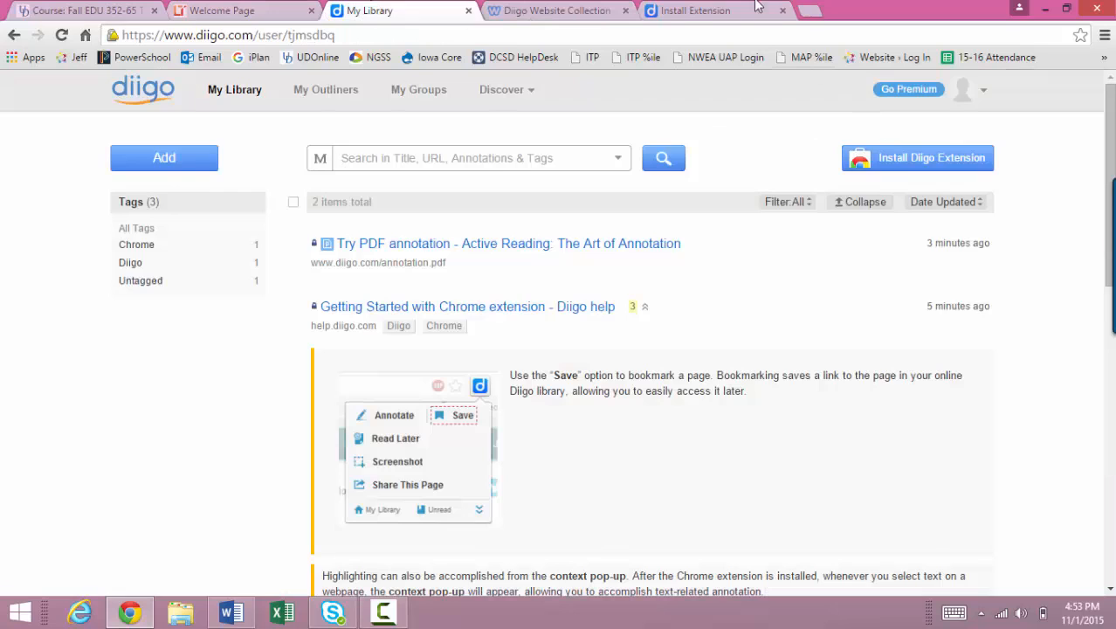
left_click(756, 9)
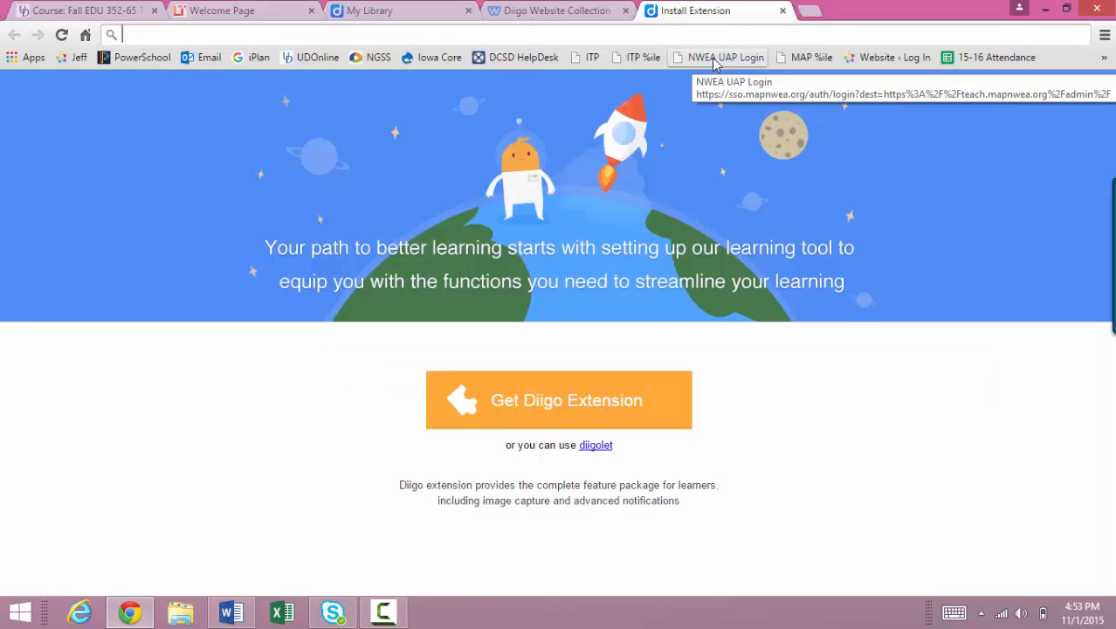
type("in")
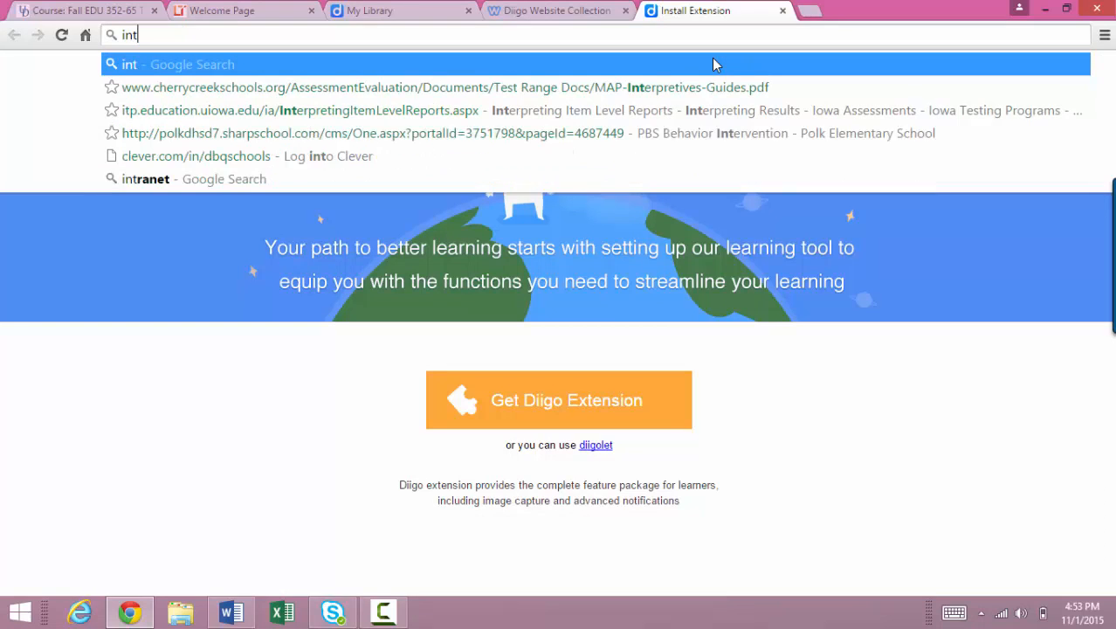
type("ctr")
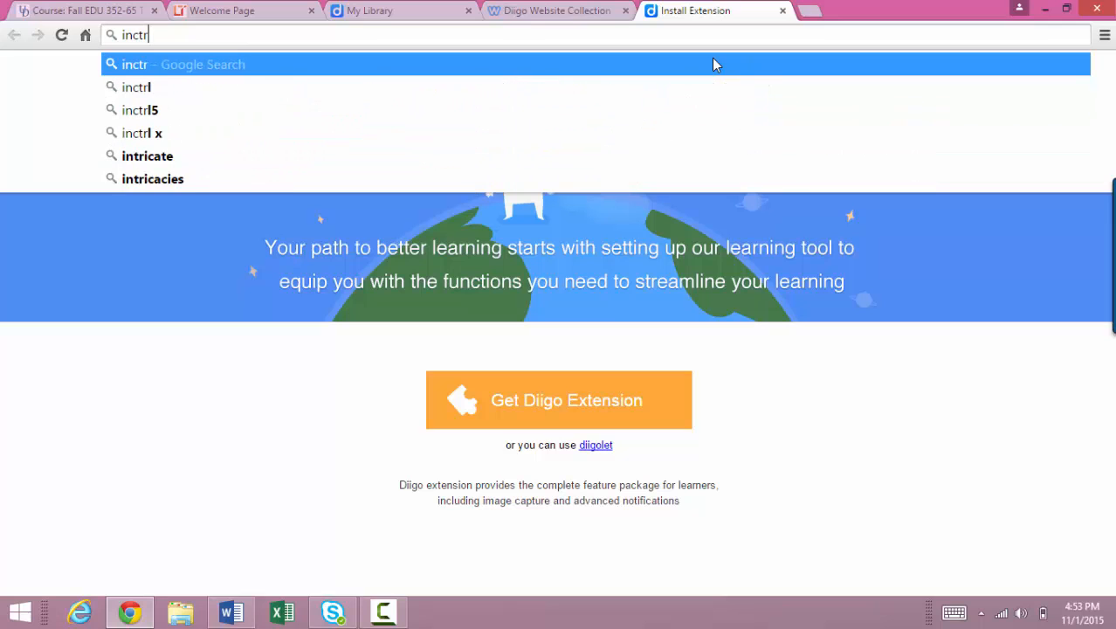
type("l.com")
key("BackSpace")
key("BackSpace")
key("BackSpace")
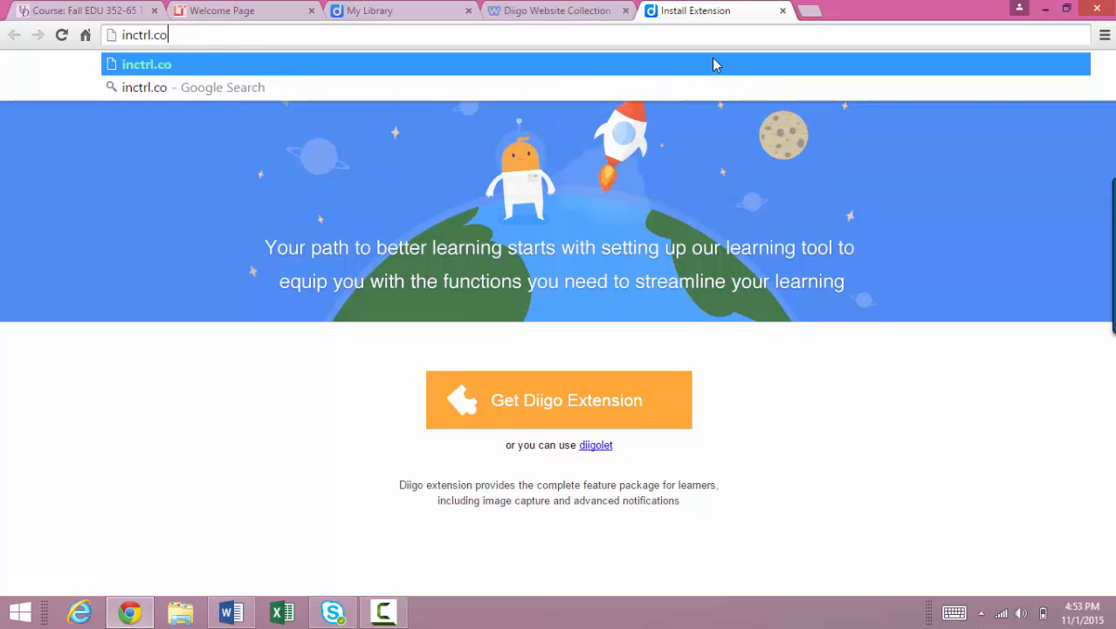
key("BackSpace")
key("Return")
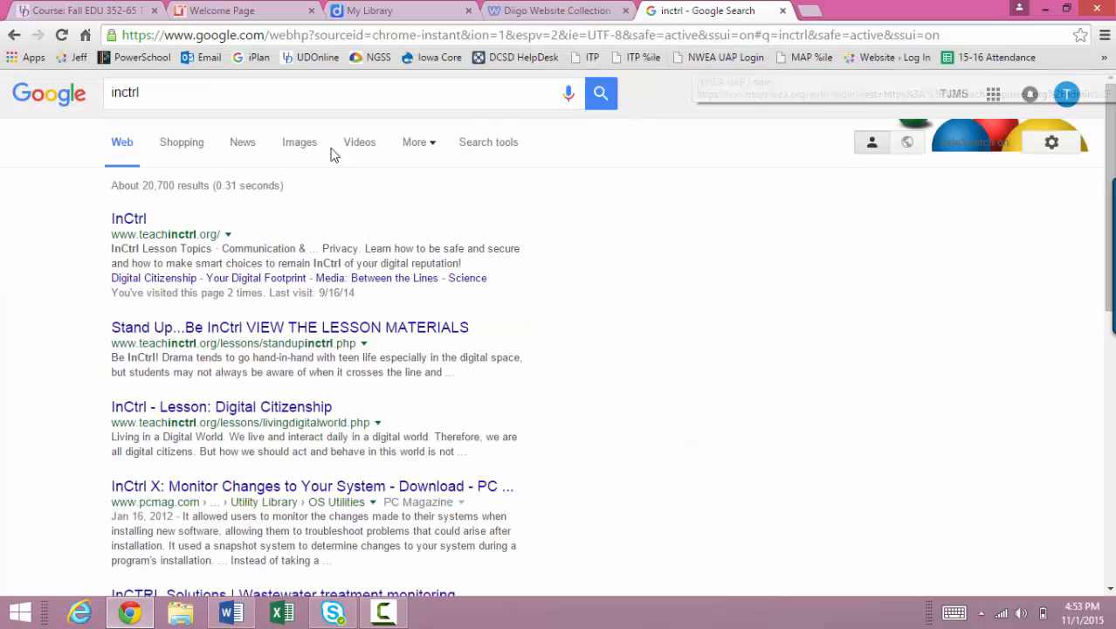
left_click(116, 220)
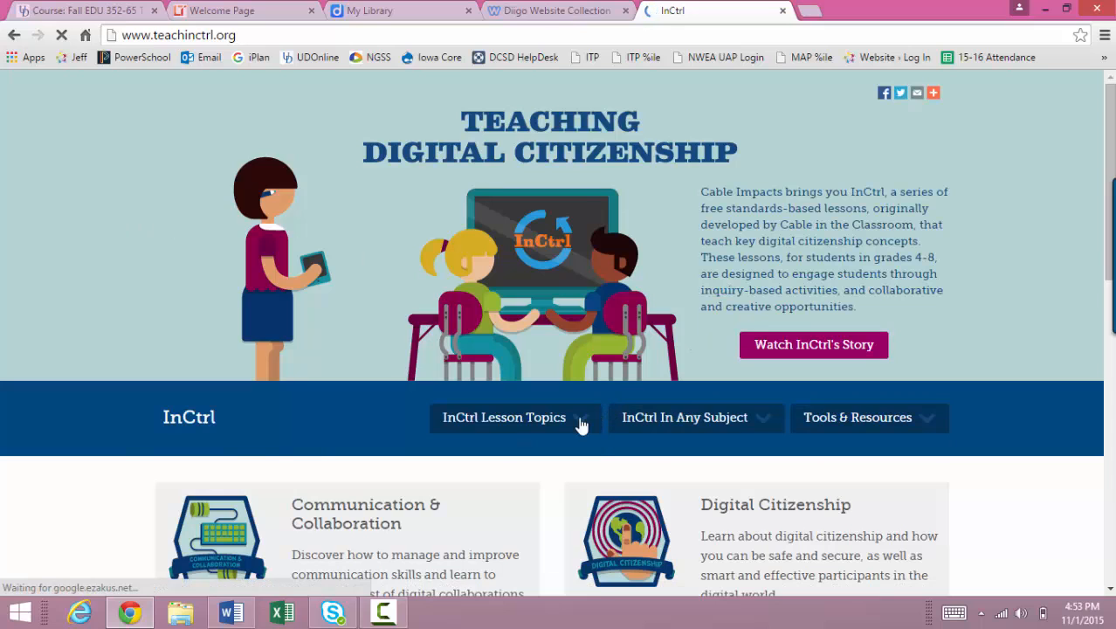
- Look over the InCtrl lesson topics on the site's home page
mouse_move(572, 417)
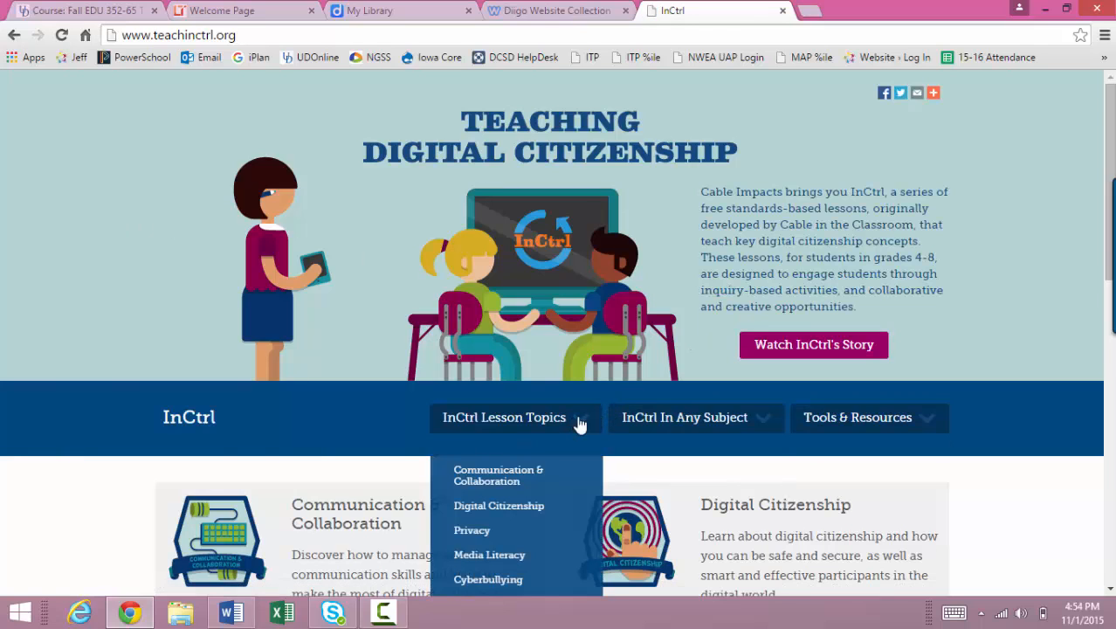
scroll(576, 393, "down", 1)
mouse_move(538, 342)
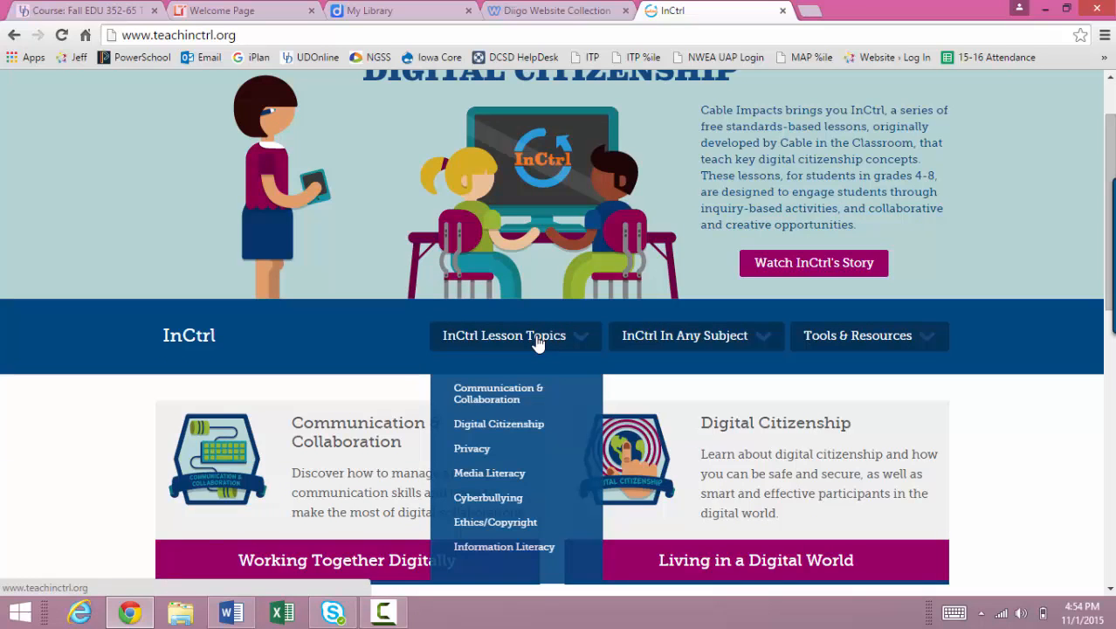
scroll(245, 83, "up", 1)
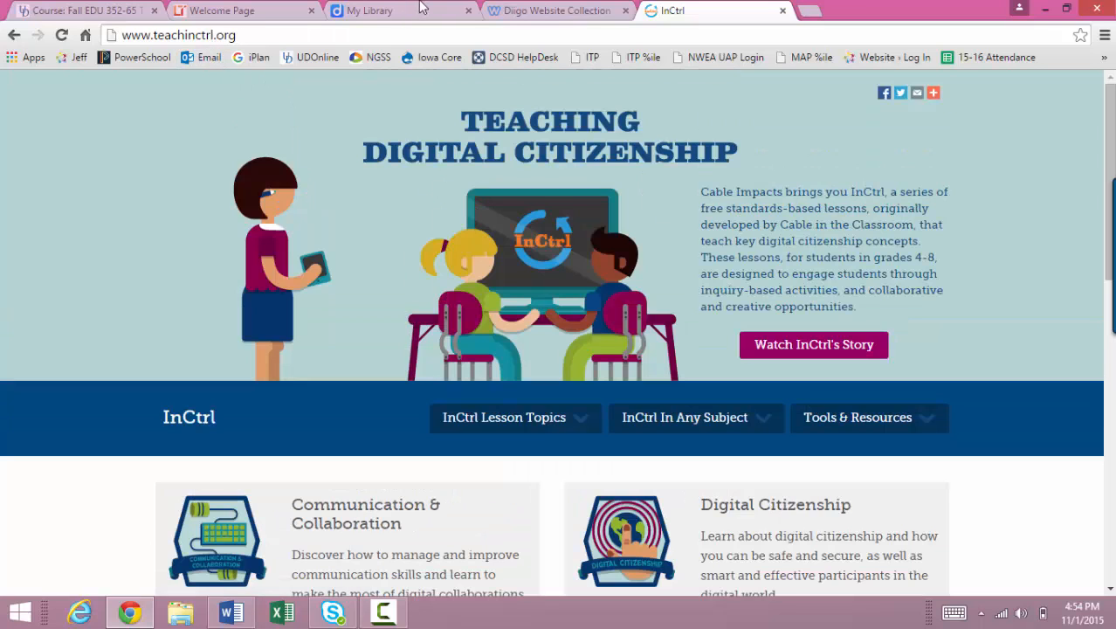
- Recheck the requirements on the Diigo Website Collection page and copy the InCtrl site's web address
left_click(572, 10)
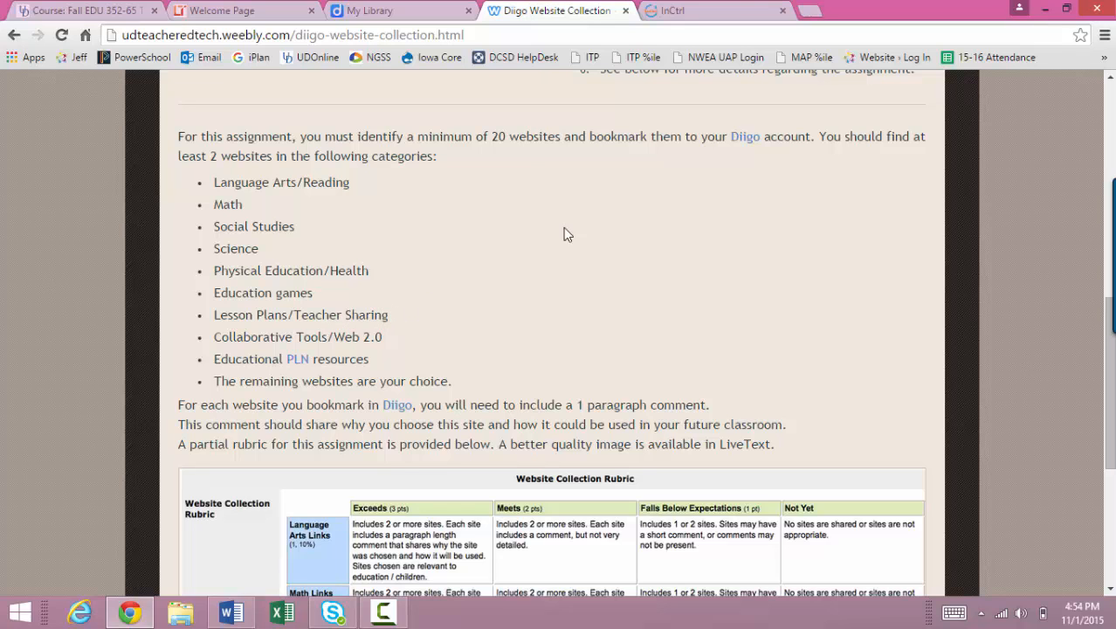
left_click(703, 10)
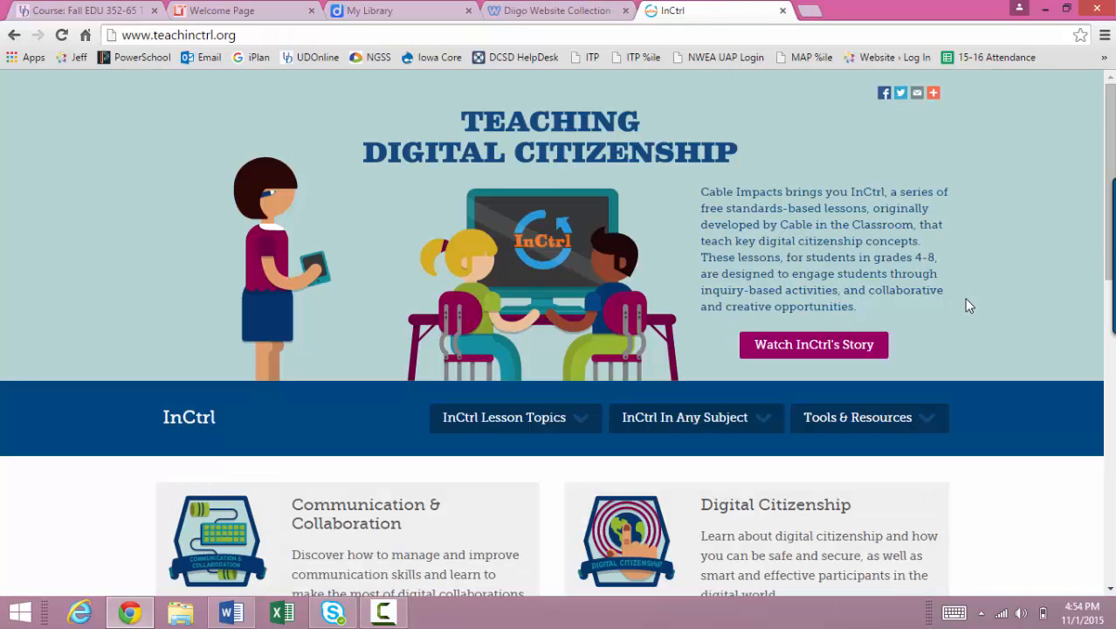
left_click(183, 36)
key("ctrl+c")
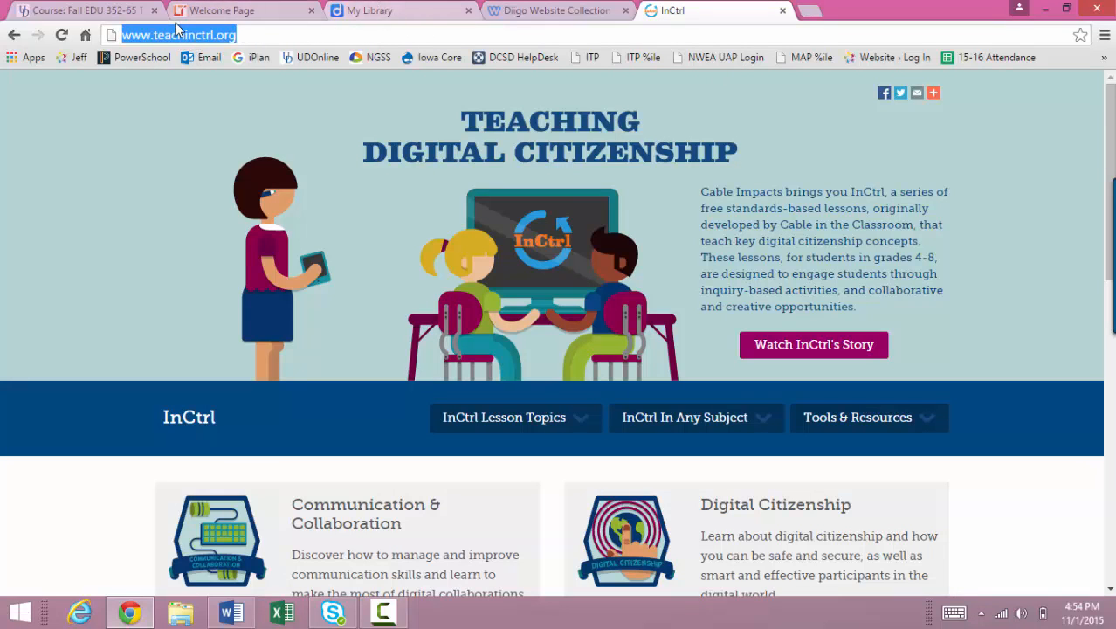
- Start a new bookmark in the Diigo library using the copied InCtrl address
left_click(392, 12)
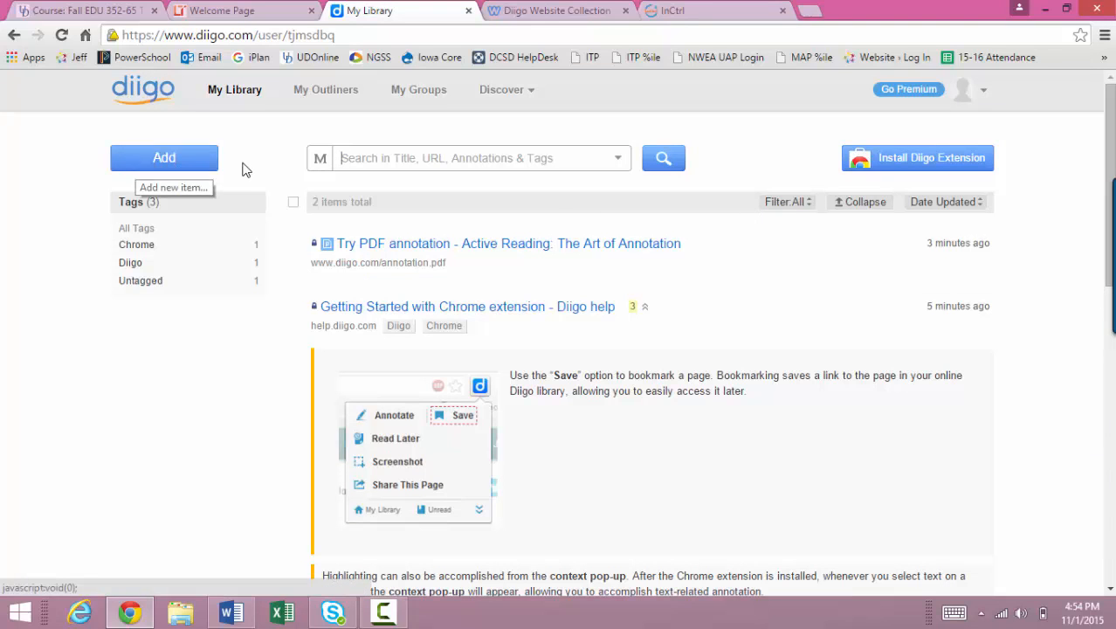
left_click(174, 157)
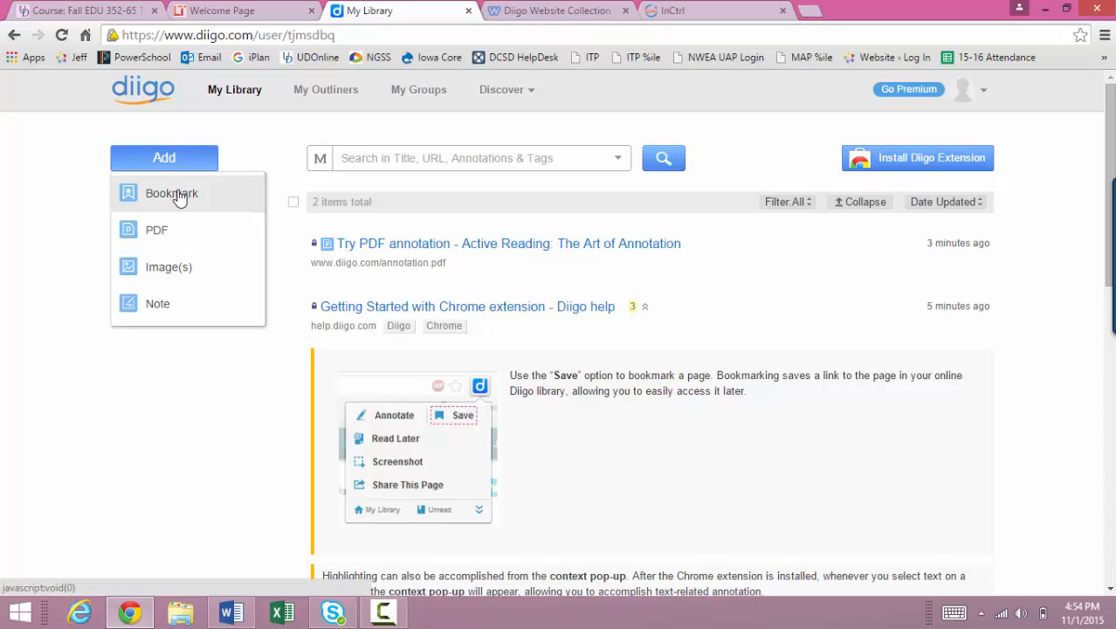
left_click(178, 195)
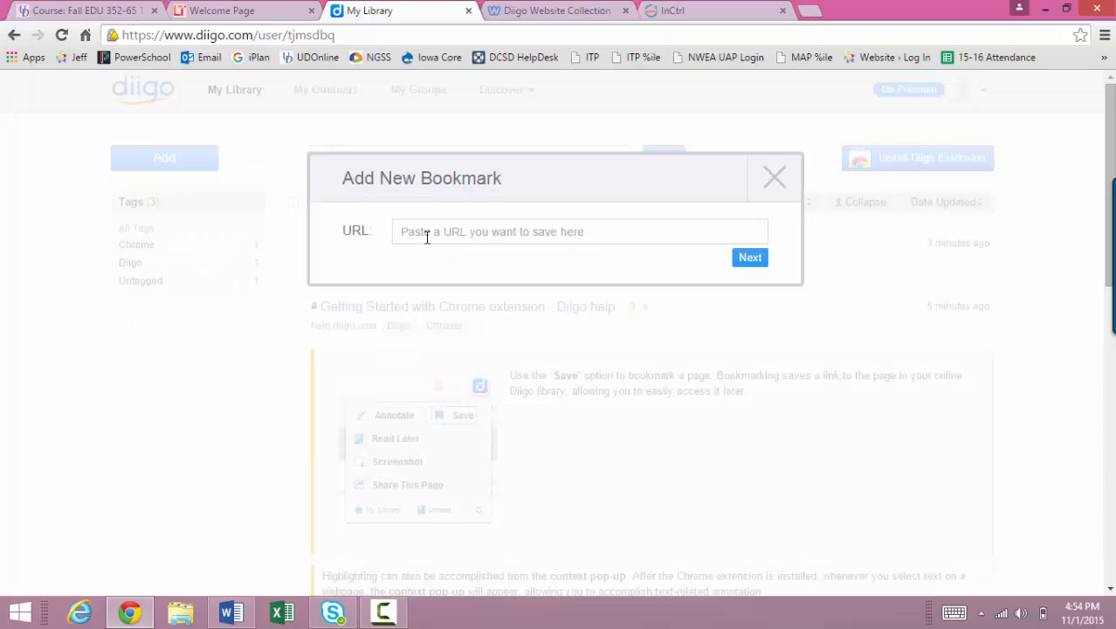
left_click(482, 234)
key("ctrl+v")
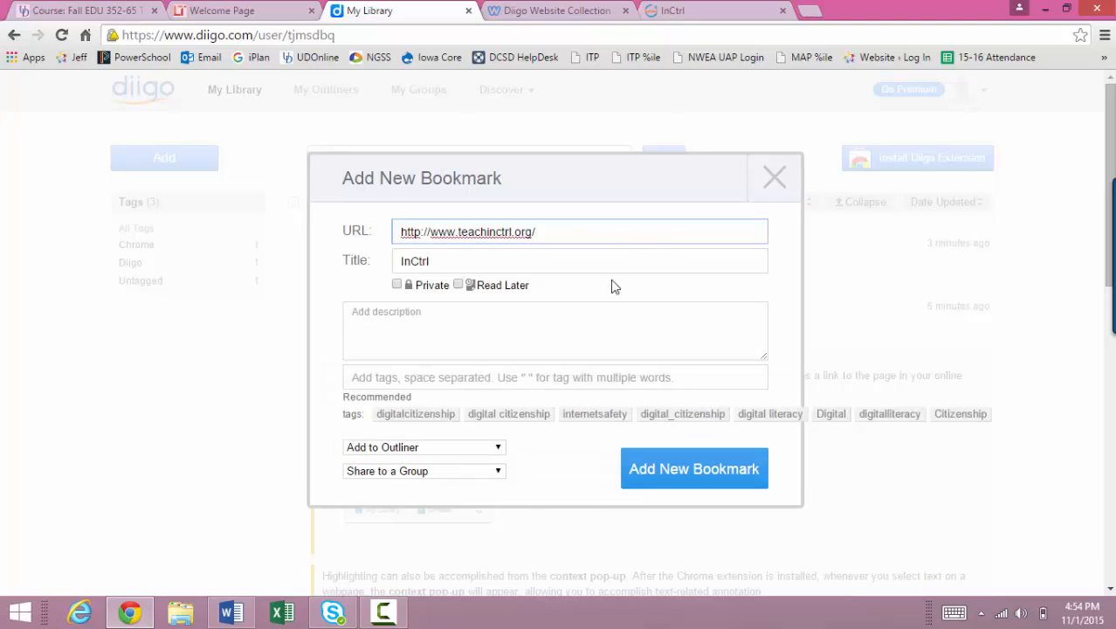
- Fill the bookmark's description with two lines: "Why did I choose this site?" and "How will I use this site?"
left_click(428, 317)
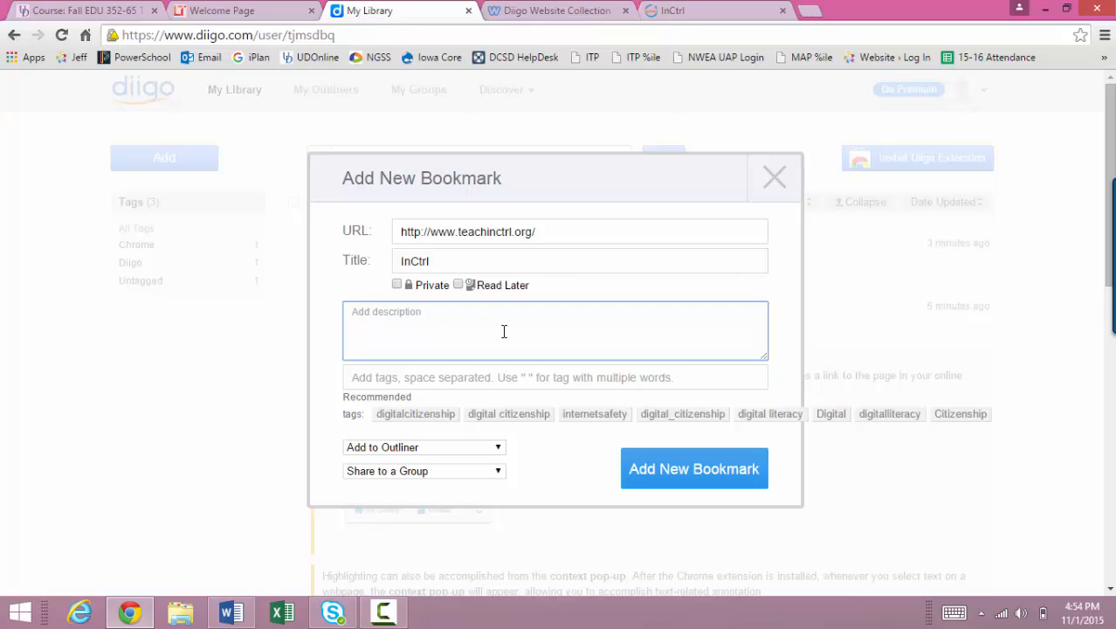
type("Why did I choose this site")
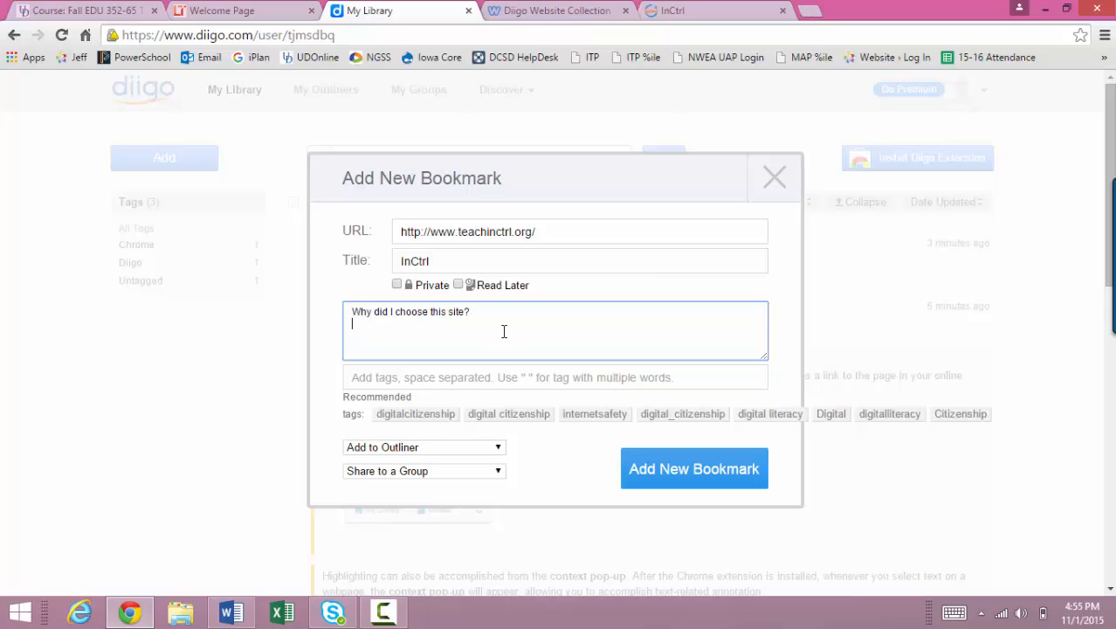
type("?")
key("Return")
type("How will I use this site?")
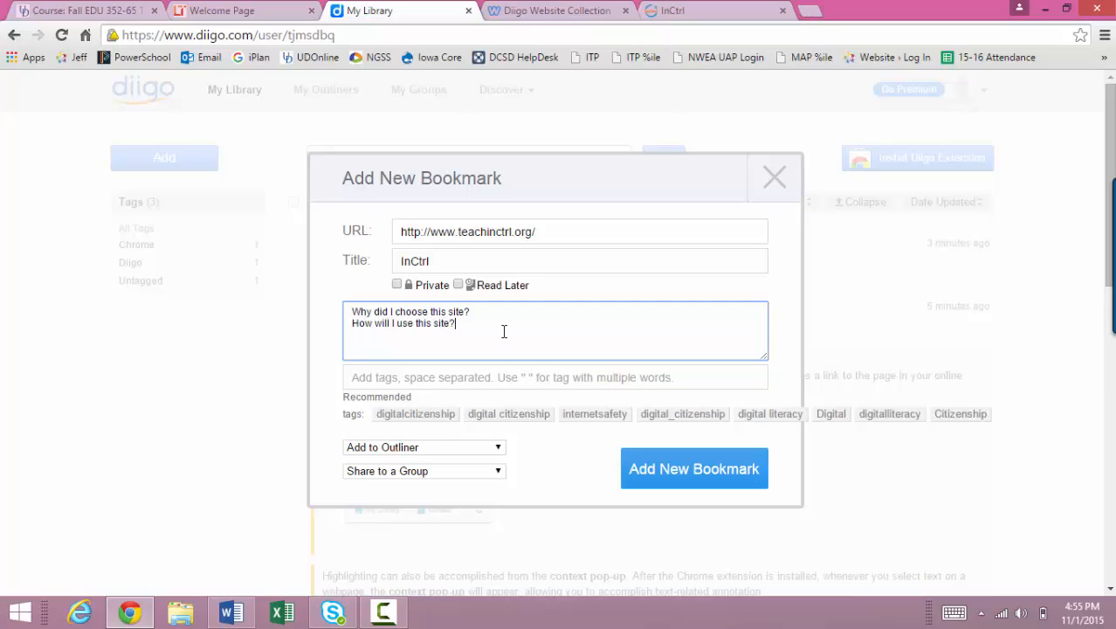
- Tag the InCtrl bookmark with Lesson Plan, check its group sharing choices and add it to the library
left_click(397, 377)
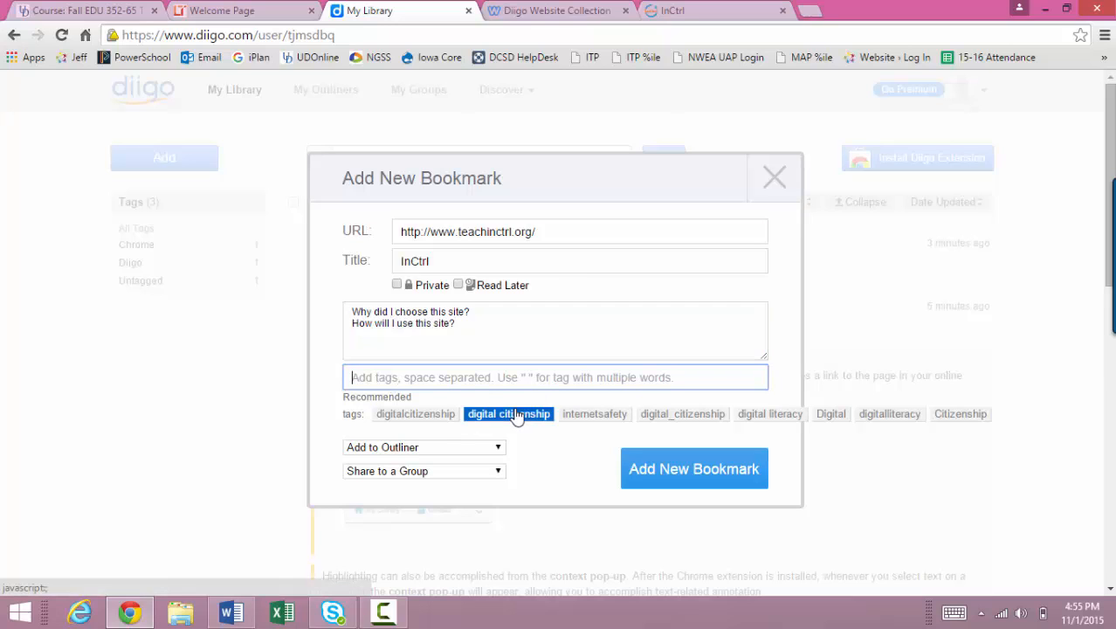
type("Less")
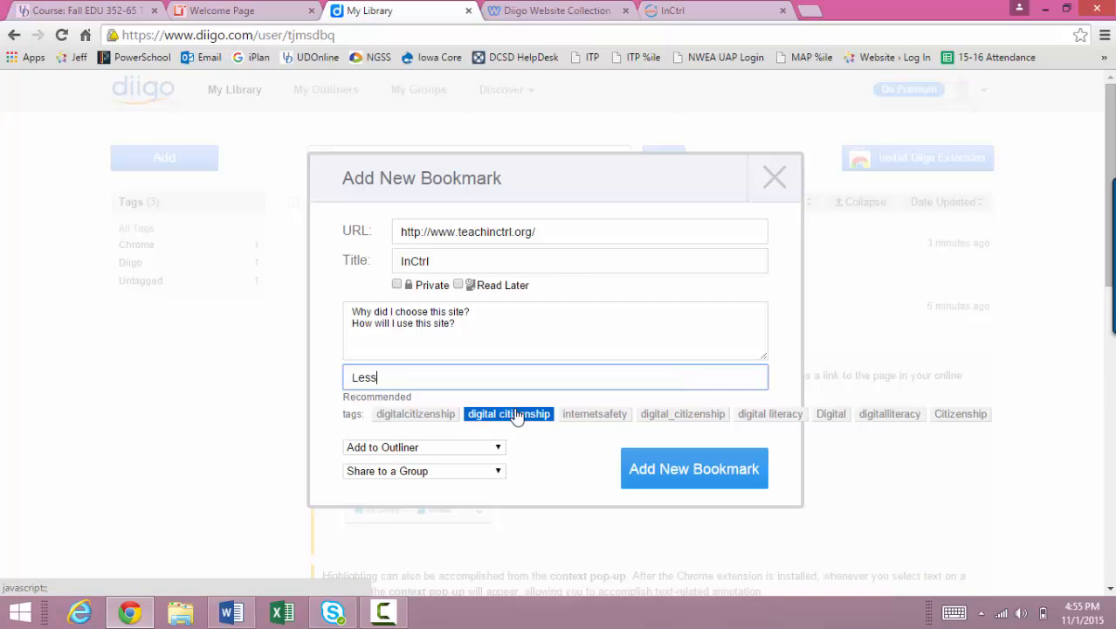
type("on Plan")
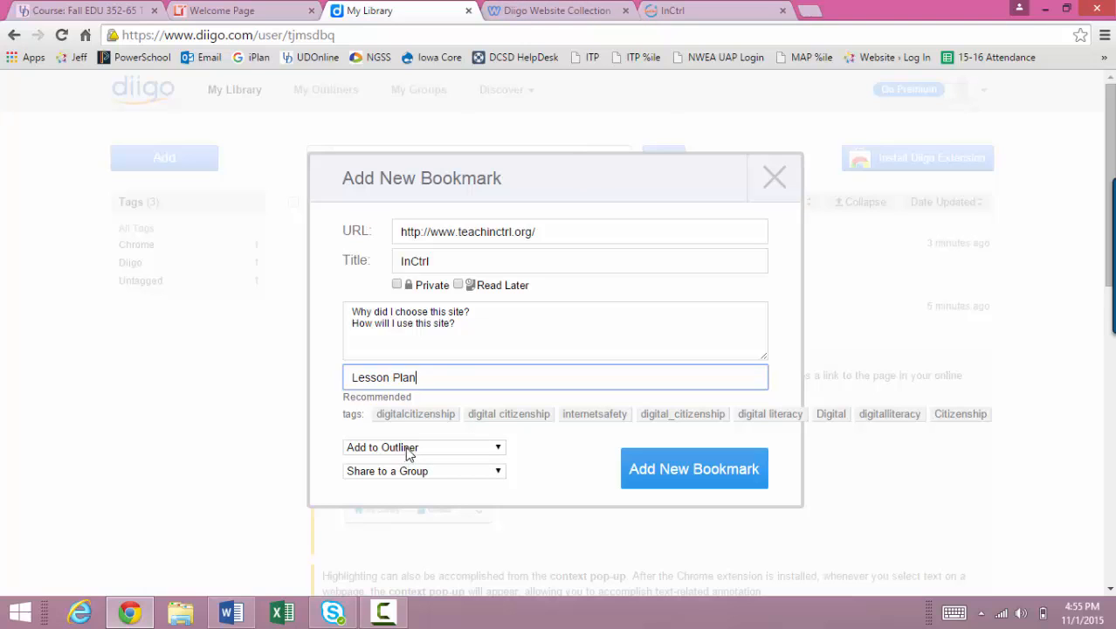
left_click(447, 473)
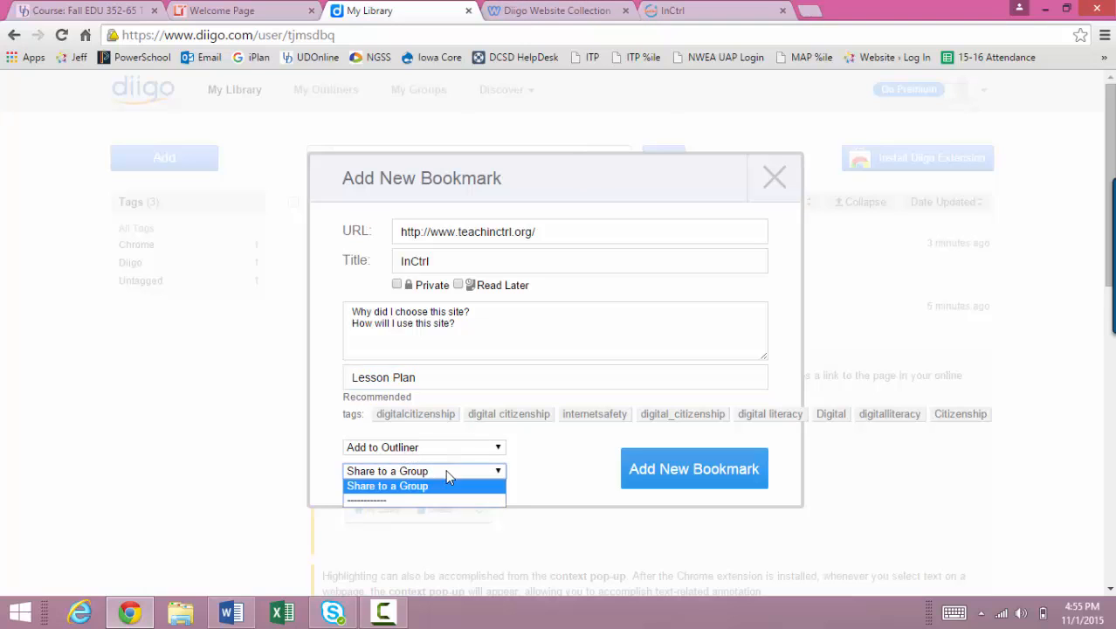
left_click(447, 472)
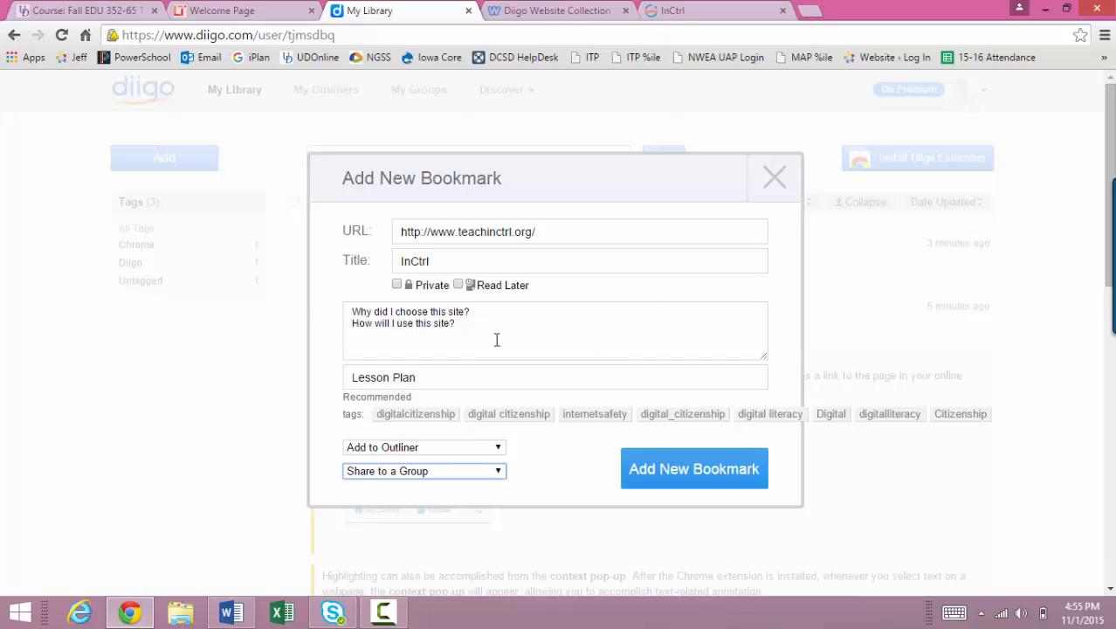
left_click(694, 469)
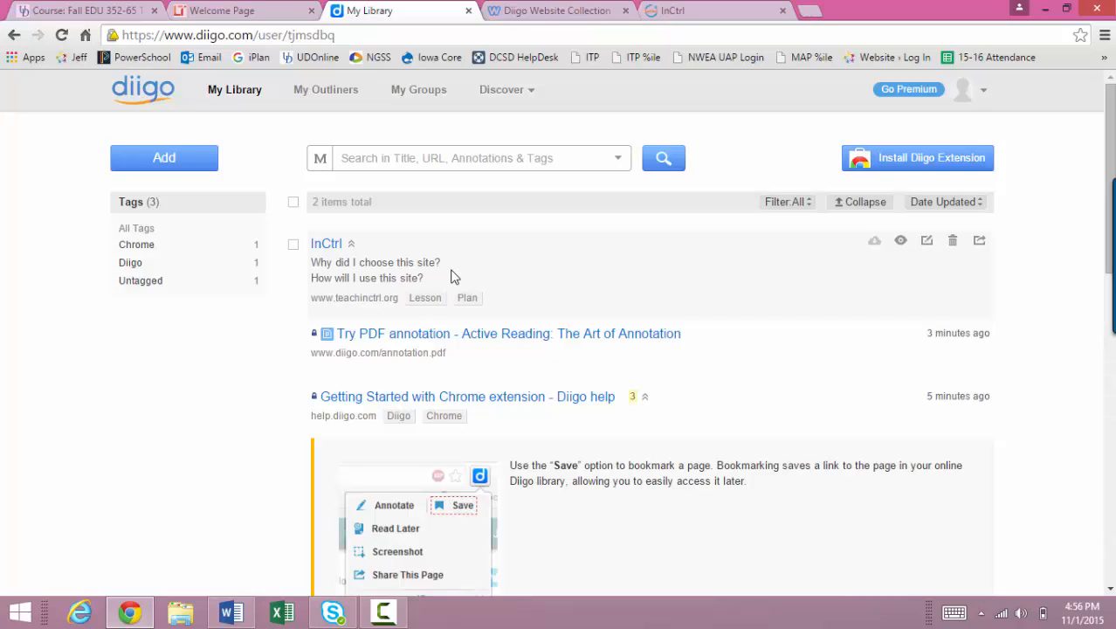
- View the editable details of the saved InCtrl bookmark and close them without changing anything
left_click(925, 245)
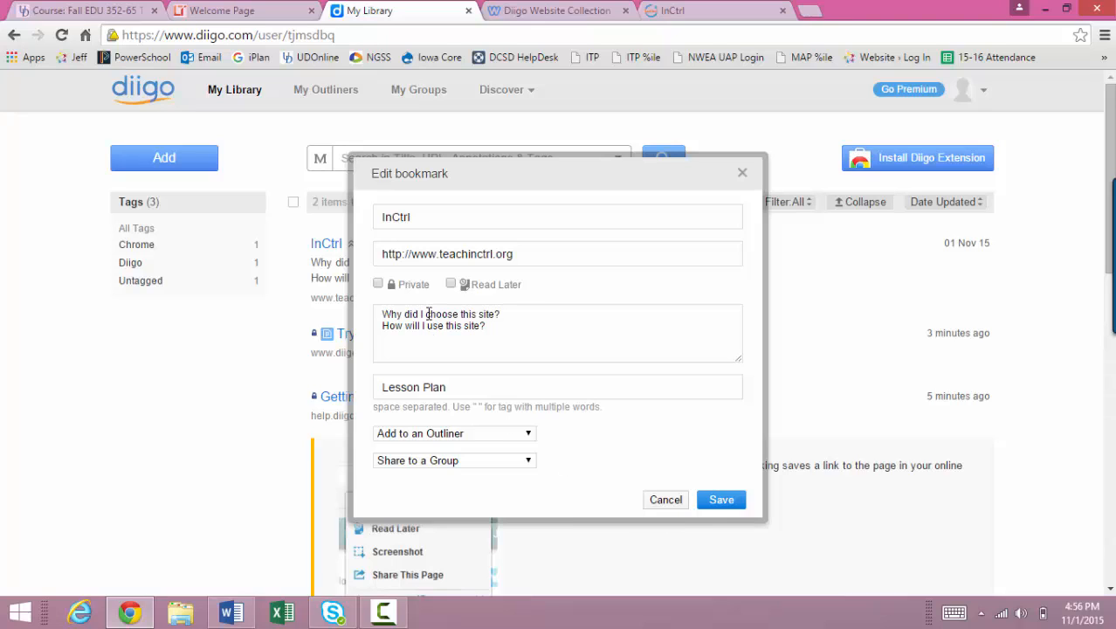
left_click(668, 501)
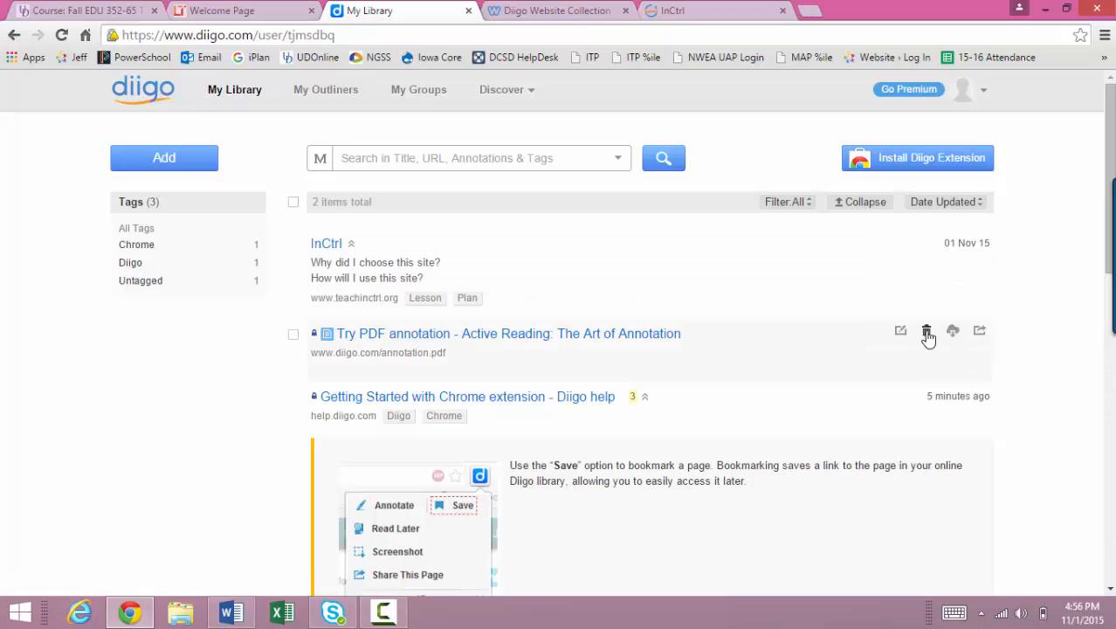
- Delete the sample PDF annotation item and the "Getting Started with Chrome extension" bookmark from the library
left_click(928, 334)
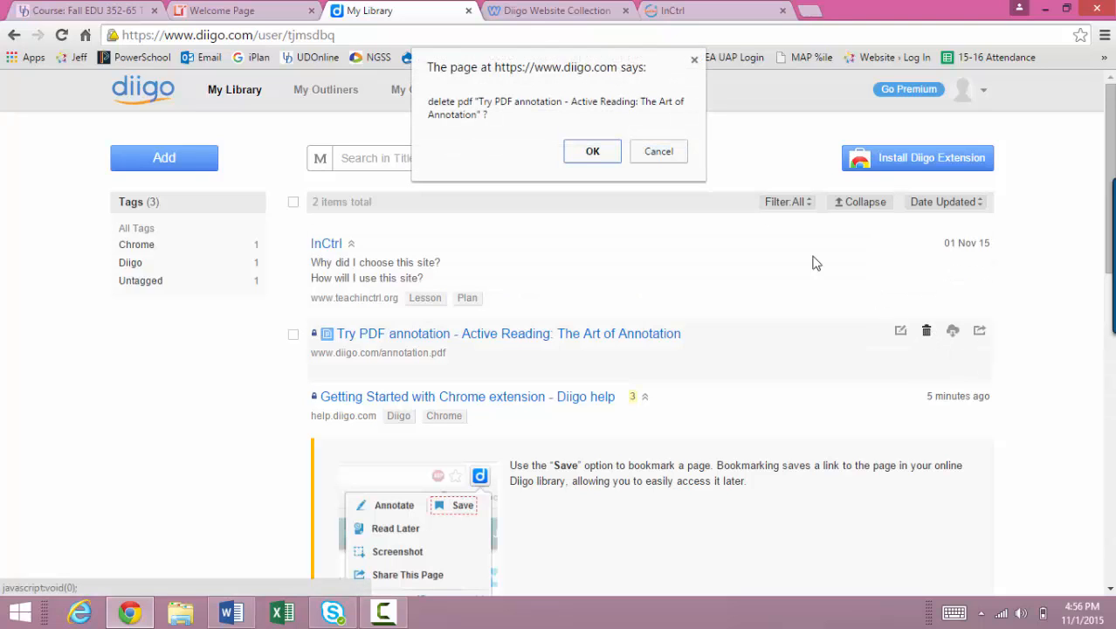
left_click(592, 153)
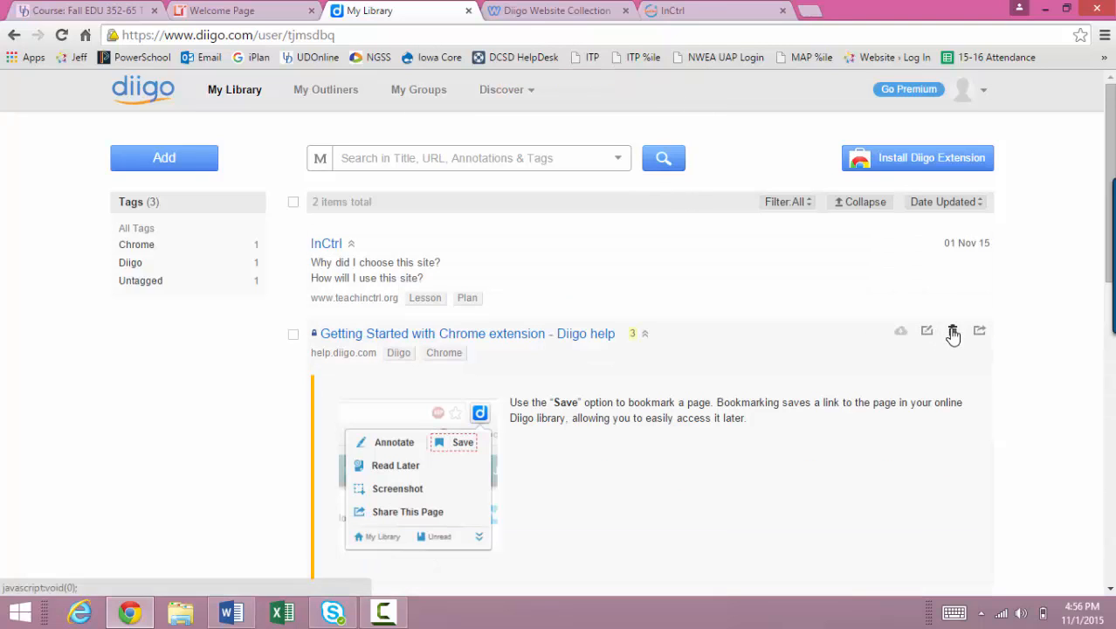
left_click(951, 331)
left_click(586, 152)
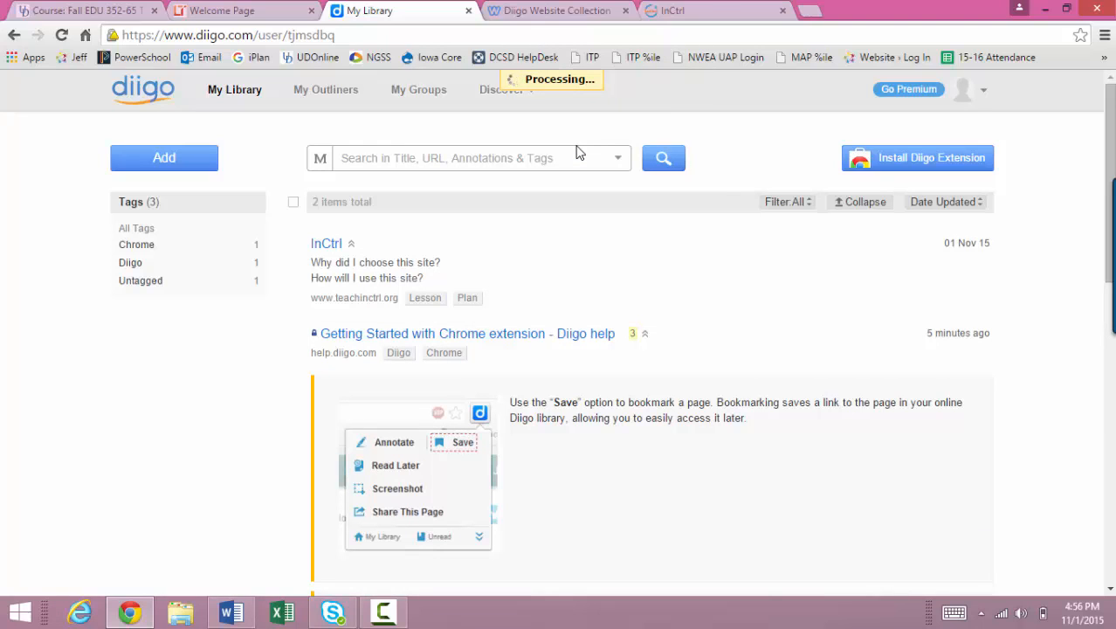
- Return to the Diigo Website Collection page to review the assignment's requirements
left_click(566, 11)
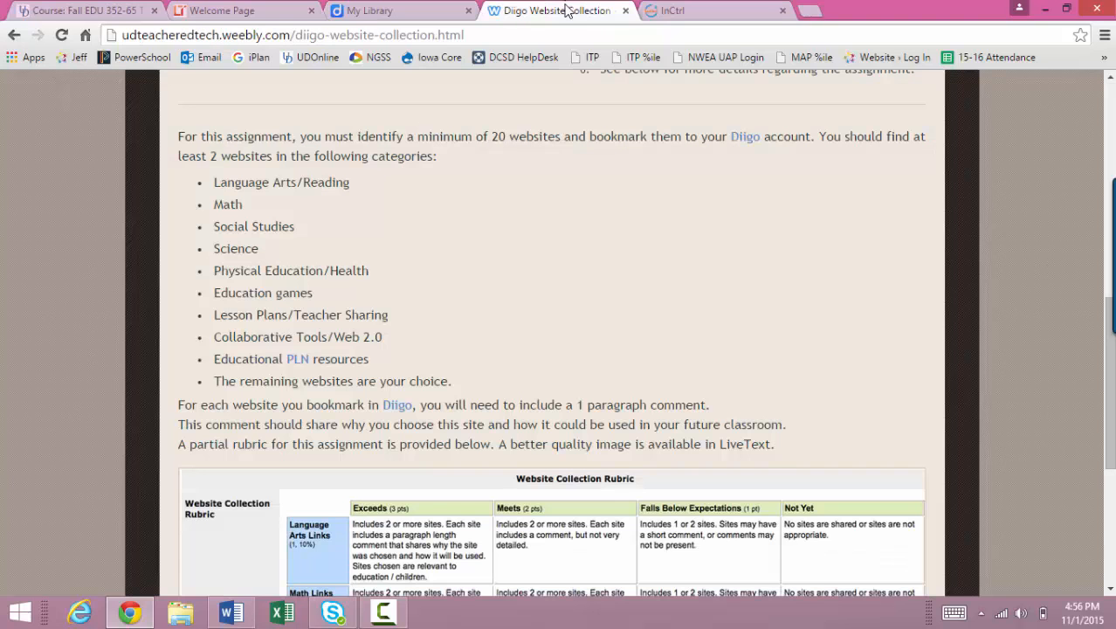